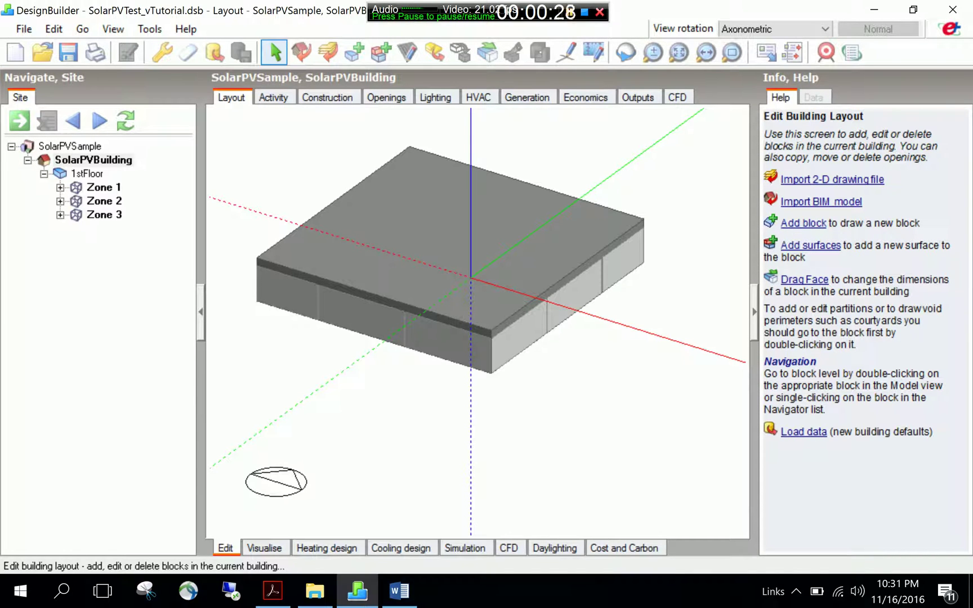
Switch to the Word instructions and read Step 1 on PV array geometry and Step 2 on assigning the electrical performance model
{"action": "left_click", "coordinate": [399, 591]}
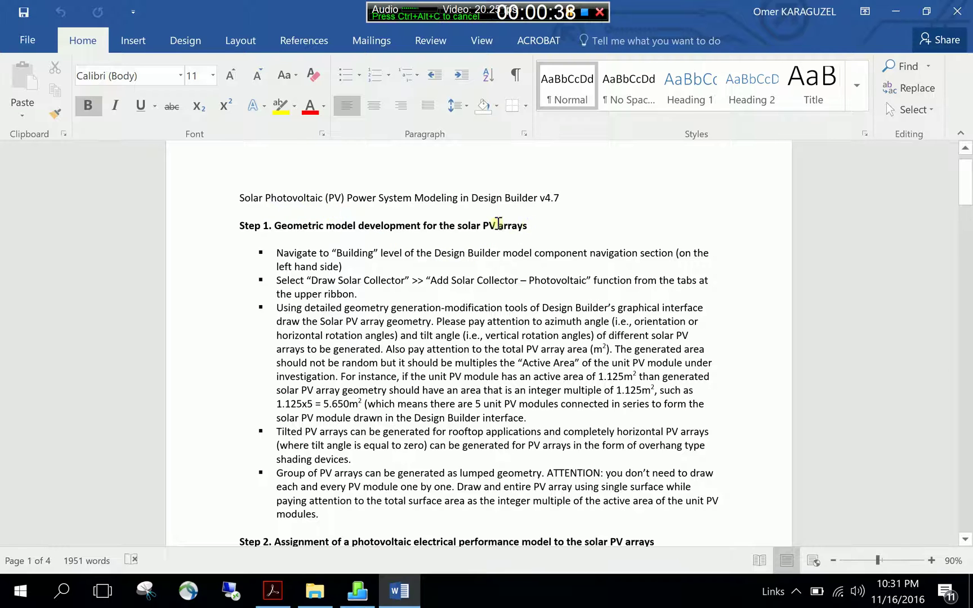
{"action": "left_click_drag", "start_coordinate": [532, 225], "coordinate": [250, 224]}
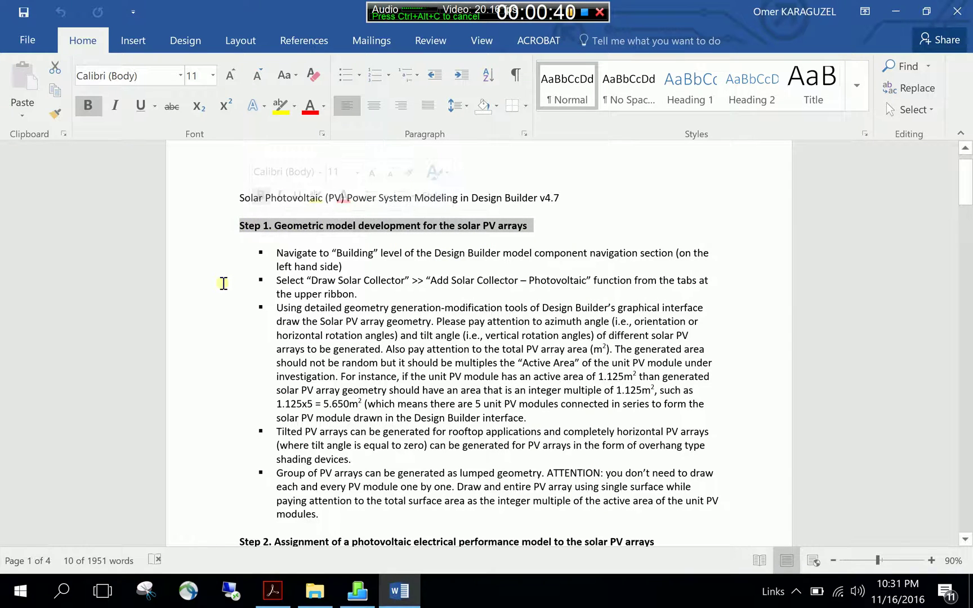
{"action": "left_click", "coordinate": [202, 281]}
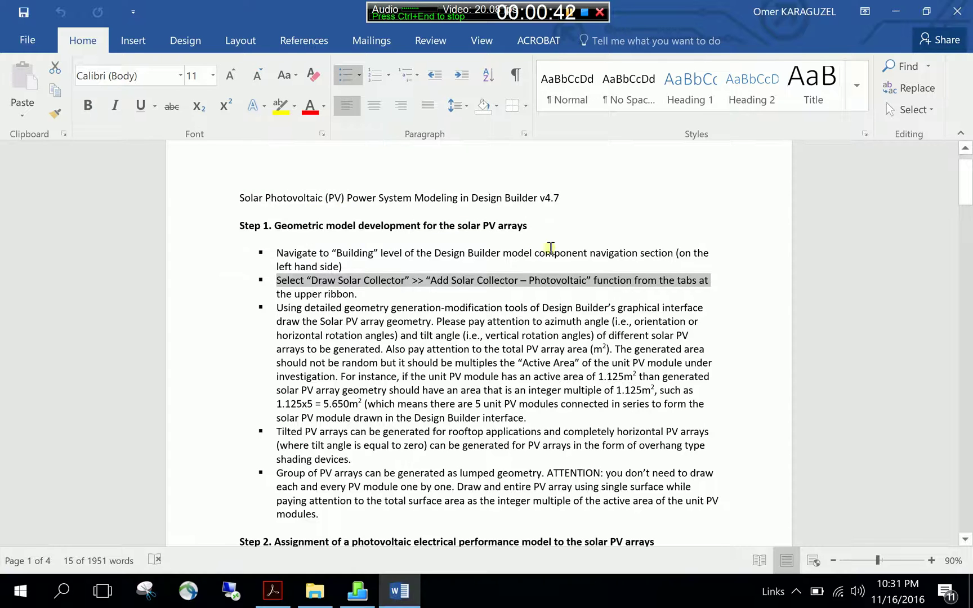
{"action": "left_click", "coordinate": [551, 226]}
{"action": "scroll", "coordinate": [523, 285], "scroll_direction": "down", "scroll_amount": 2}
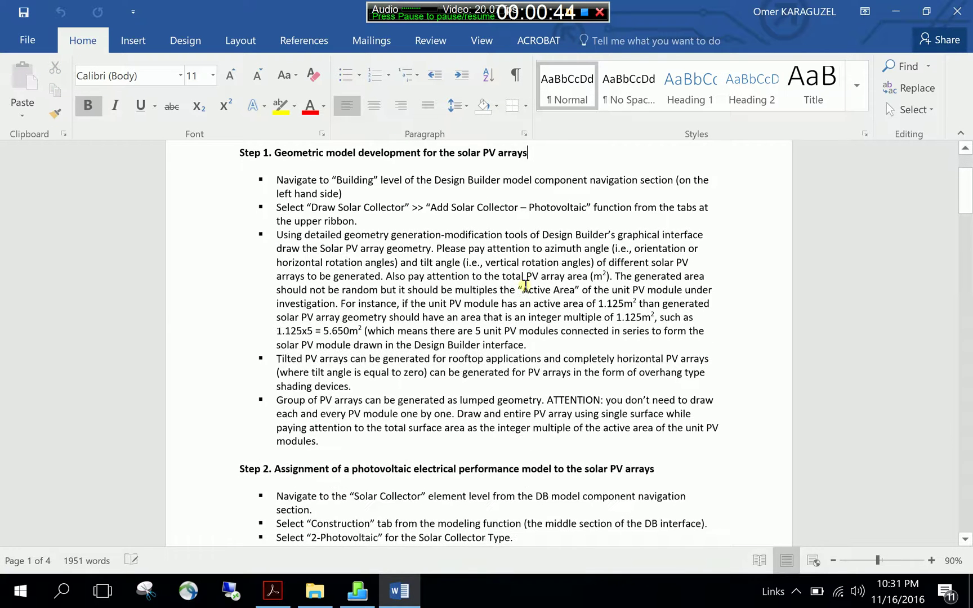
{"action": "scroll", "coordinate": [524, 285], "scroll_direction": "up", "scroll_amount": 1}
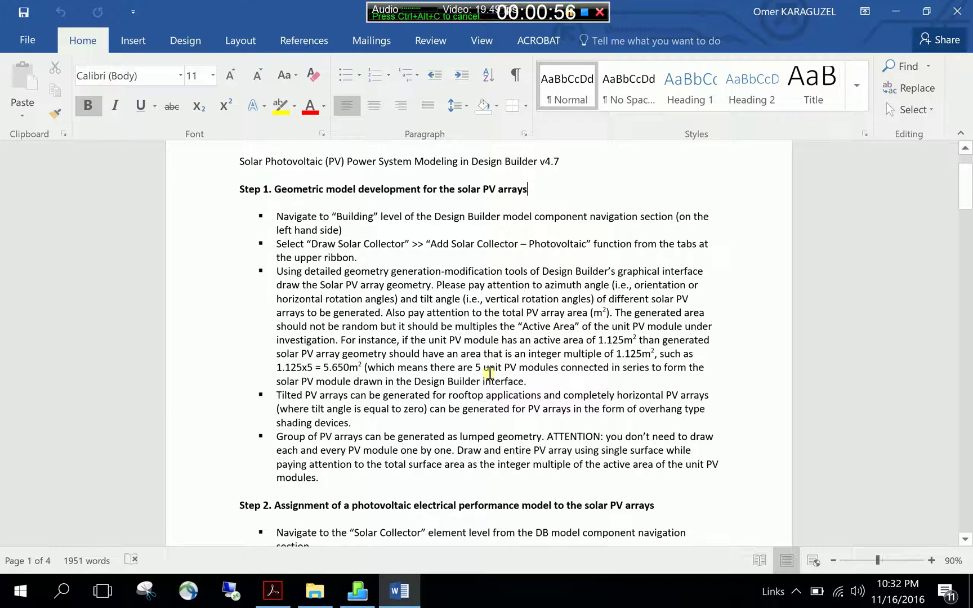
{"action": "scroll", "coordinate": [488, 373], "scroll_direction": "down", "scroll_amount": 5}
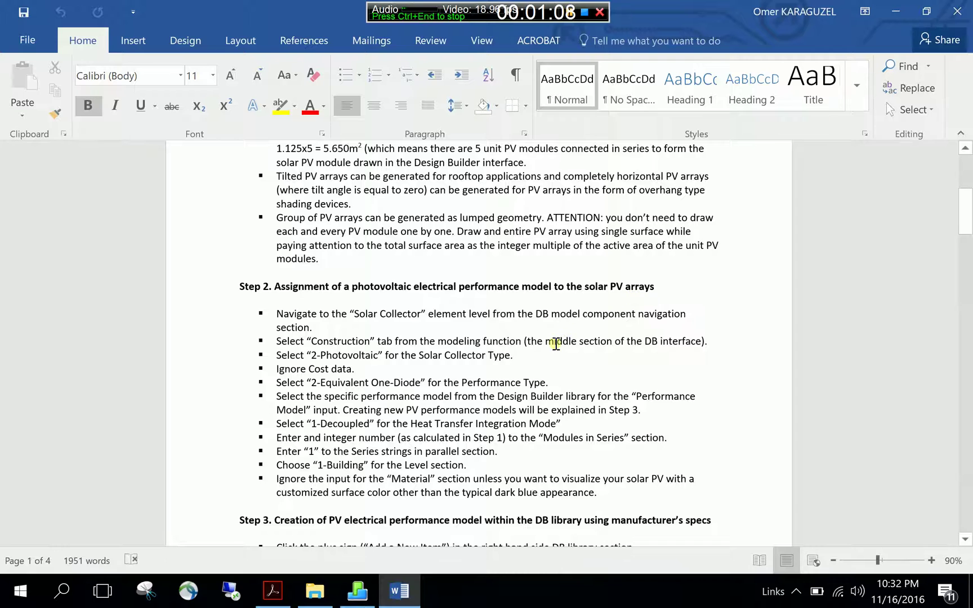
{"action": "scroll", "coordinate": [555, 344], "scroll_direction": "down", "scroll_amount": 1}
{"action": "scroll", "coordinate": [556, 343], "scroll_direction": "down", "scroll_amount": 2}
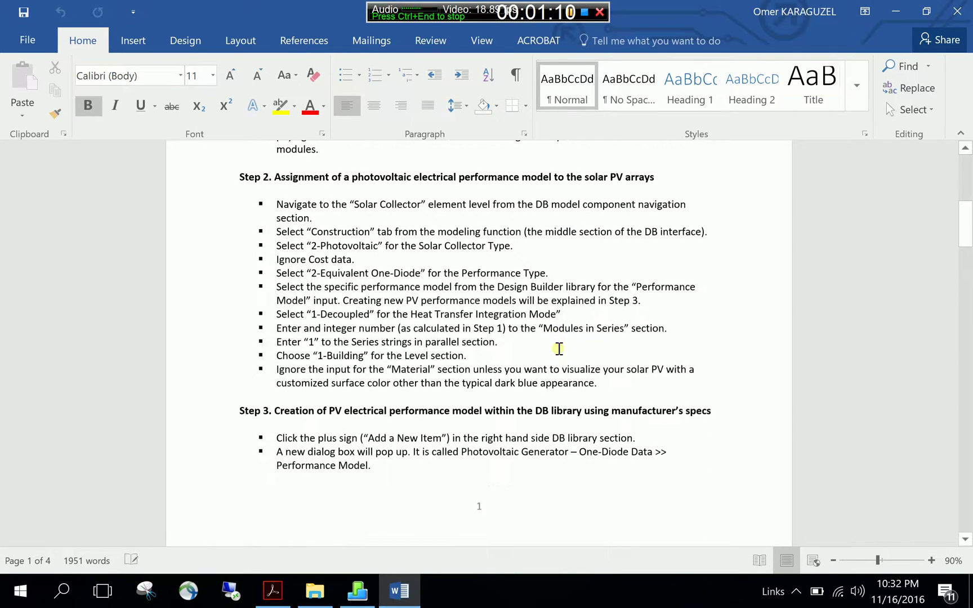
Read Step 3 of the instructions on creating a PV electrical performance model in the DB library from manufacturer's specs
{"action": "left_click_drag", "start_coordinate": [483, 410], "coordinate": [339, 414]}
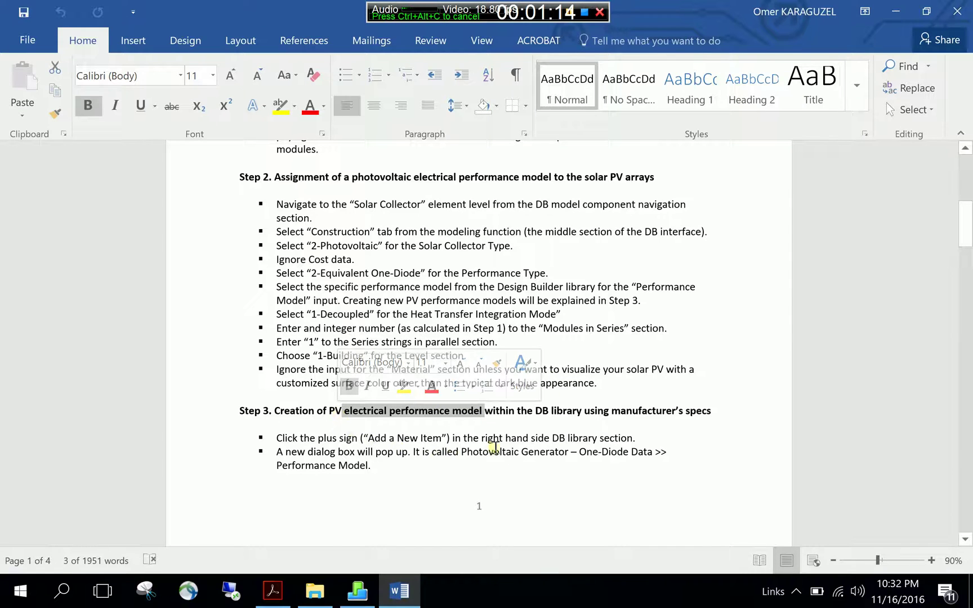
{"action": "left_click_drag", "start_coordinate": [563, 411], "coordinate": [518, 410]}
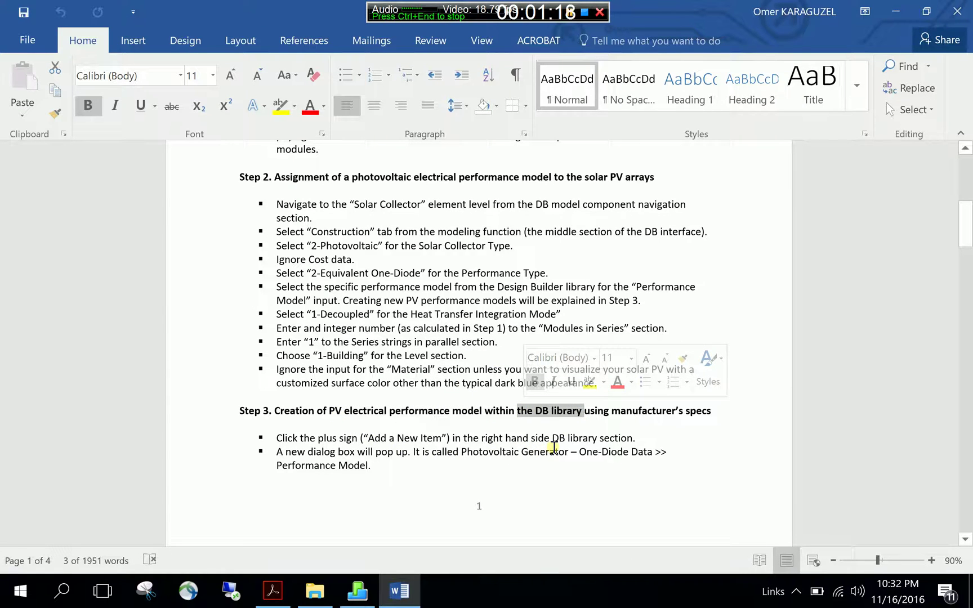
{"action": "left_click", "coordinate": [640, 444]}
{"action": "scroll", "coordinate": [639, 445], "scroll_direction": "down", "scroll_amount": 15}
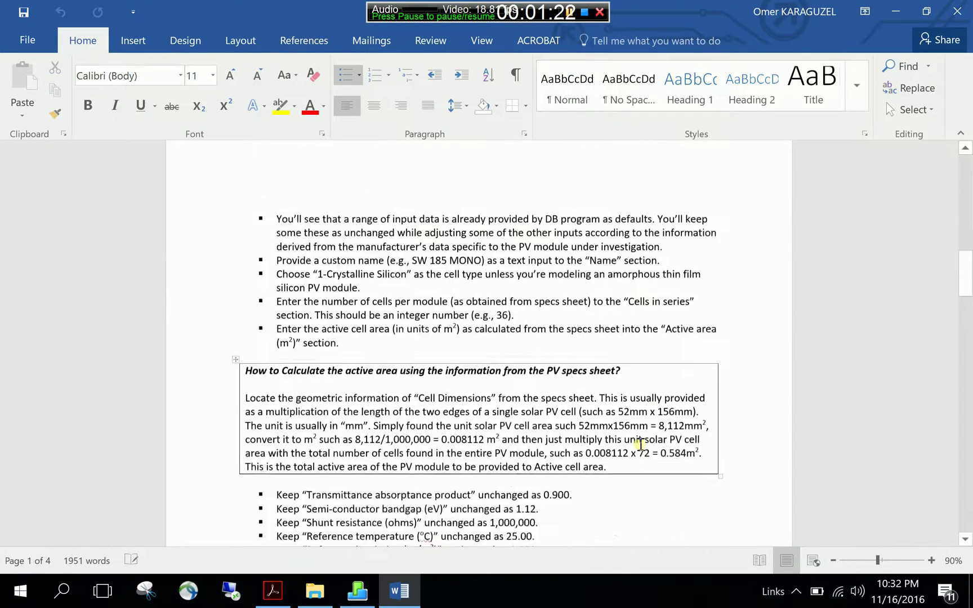
{"action": "scroll", "coordinate": [640, 444], "scroll_direction": "down", "scroll_amount": 15}
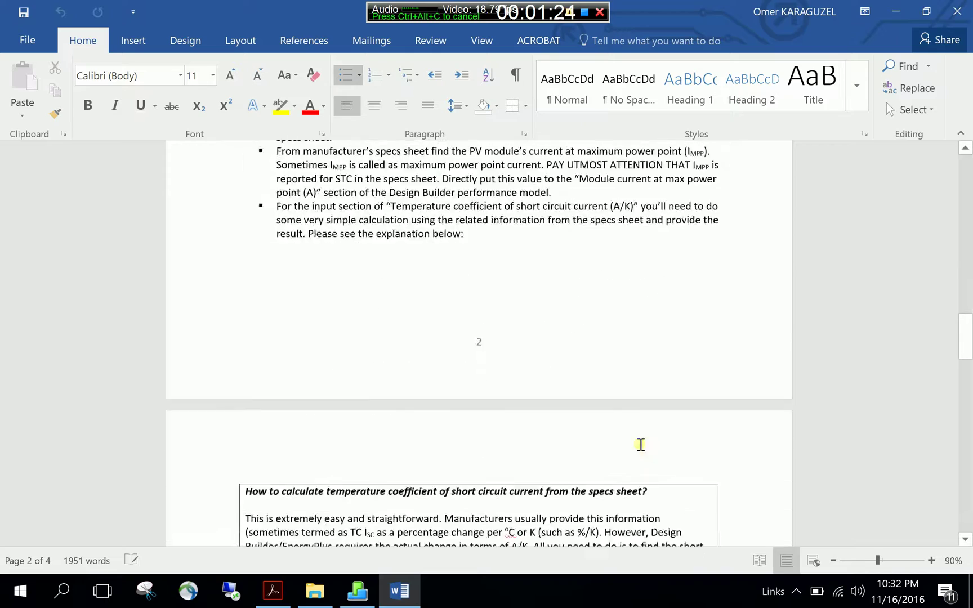
Read Step 4 on the electric load center and Step 5 on annual simulation results, and return to the document's beginning
{"action": "scroll", "coordinate": [640, 445], "scroll_direction": "down", "scroll_amount": 10}
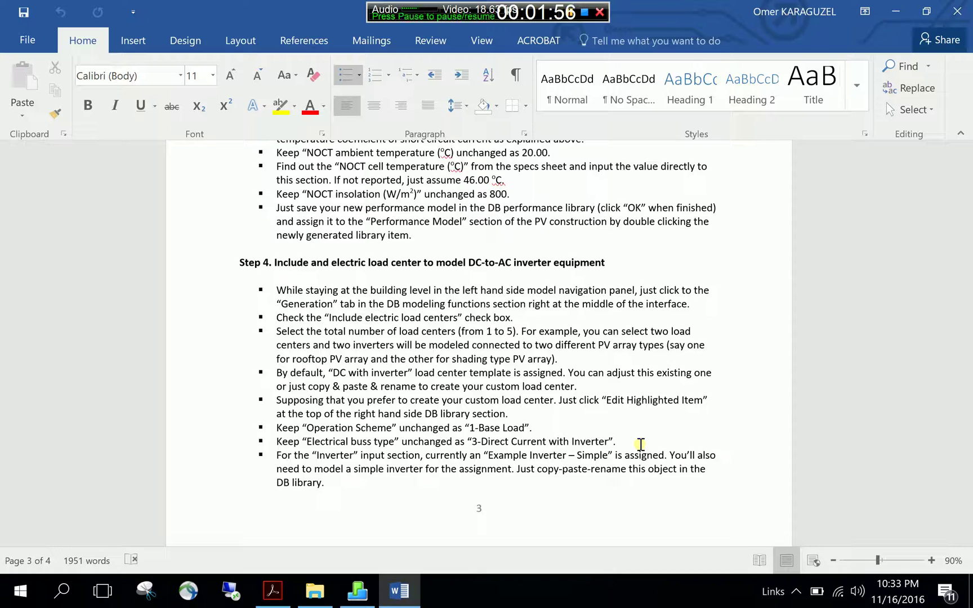
{"action": "scroll", "coordinate": [636, 429], "scroll_direction": "down", "scroll_amount": 6}
{"action": "scroll", "coordinate": [641, 431], "scroll_direction": "down", "scroll_amount": 12}
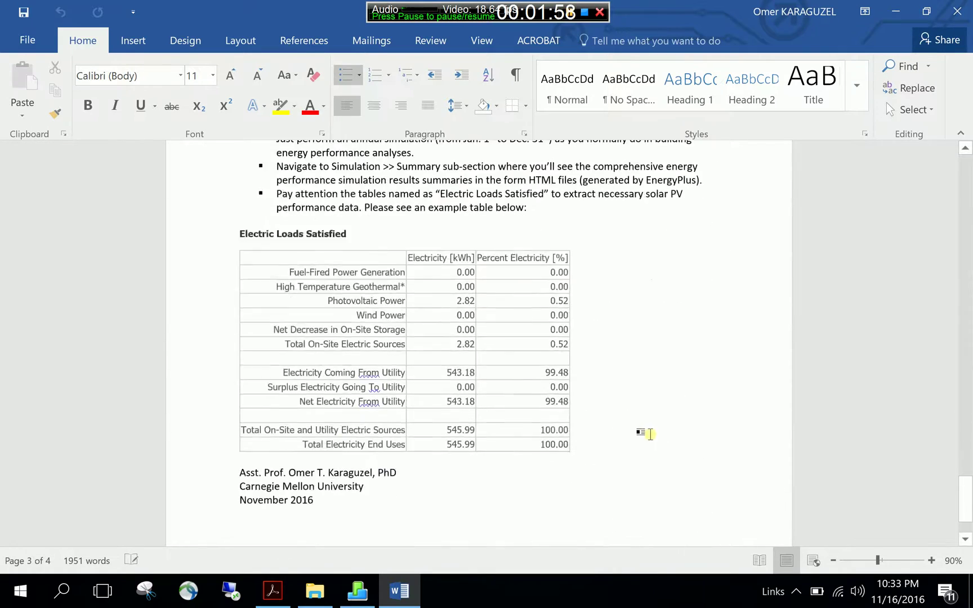
{"action": "scroll", "coordinate": [645, 432], "scroll_direction": "up", "scroll_amount": 3}
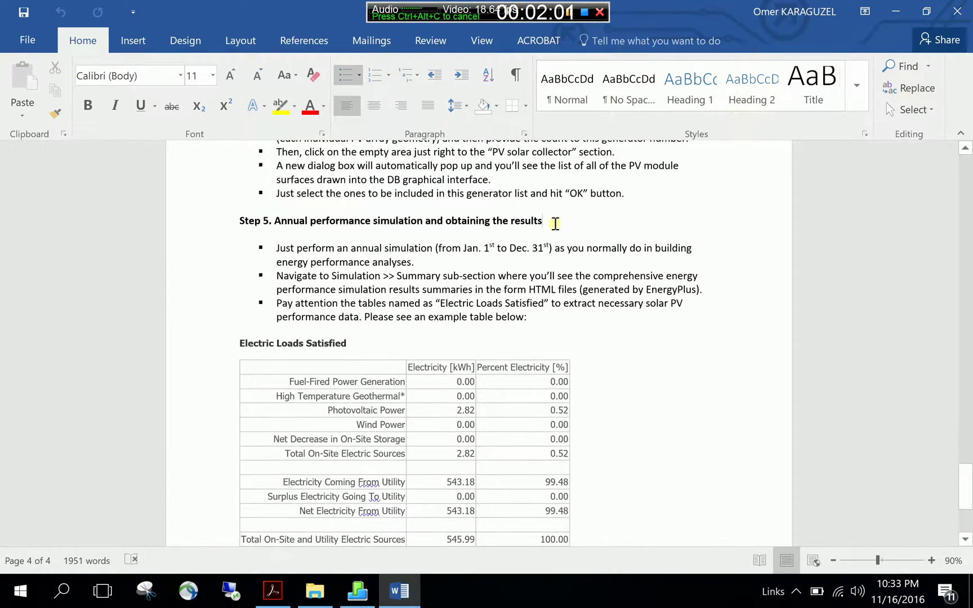
{"action": "left_click_drag", "start_coordinate": [554, 221], "coordinate": [280, 220]}
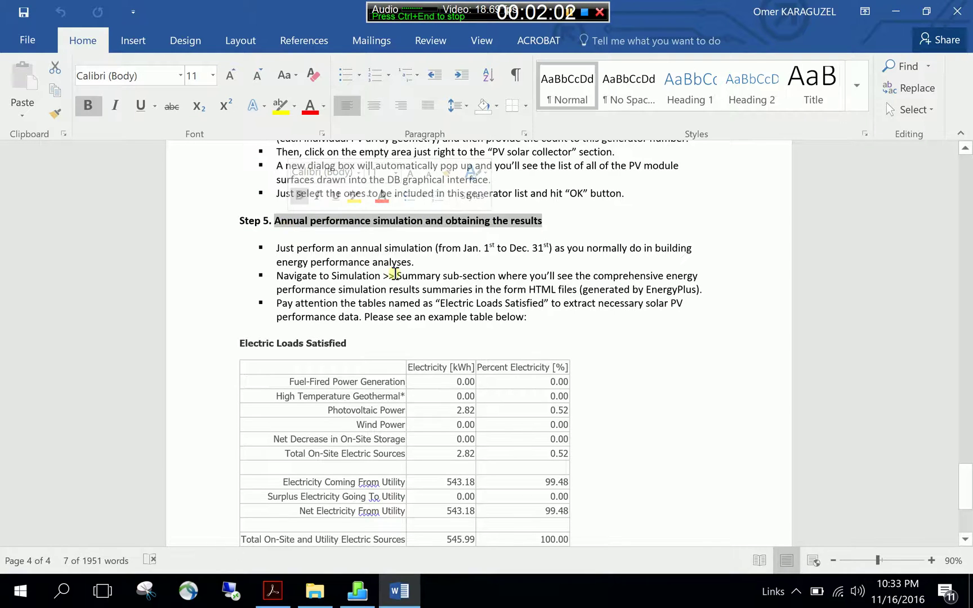
{"action": "left_click", "coordinate": [440, 264]}
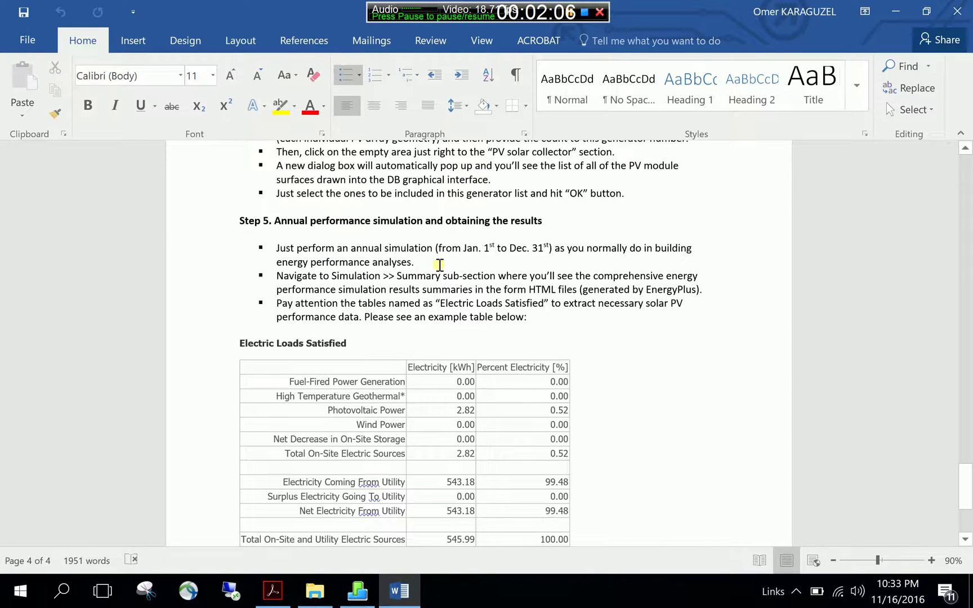
{"action": "left_click_drag", "start_coordinate": [965, 486], "coordinate": [914, 159]}
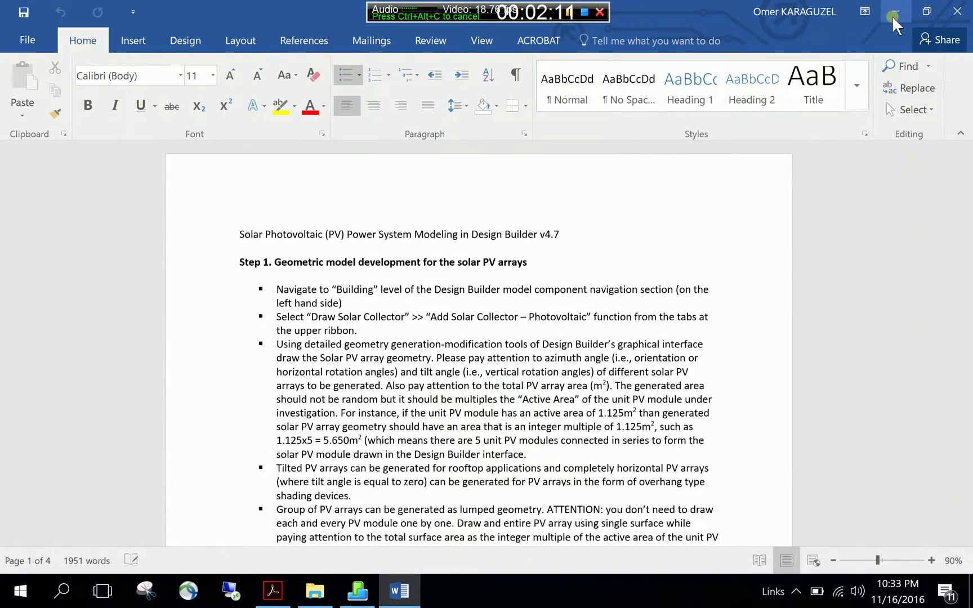
Minimize the instructions, switch to the SW 100 POLY RGP spec sheet in Acrobat Reader and review its performance and thermal data
{"action": "left_click", "coordinate": [892, 16]}
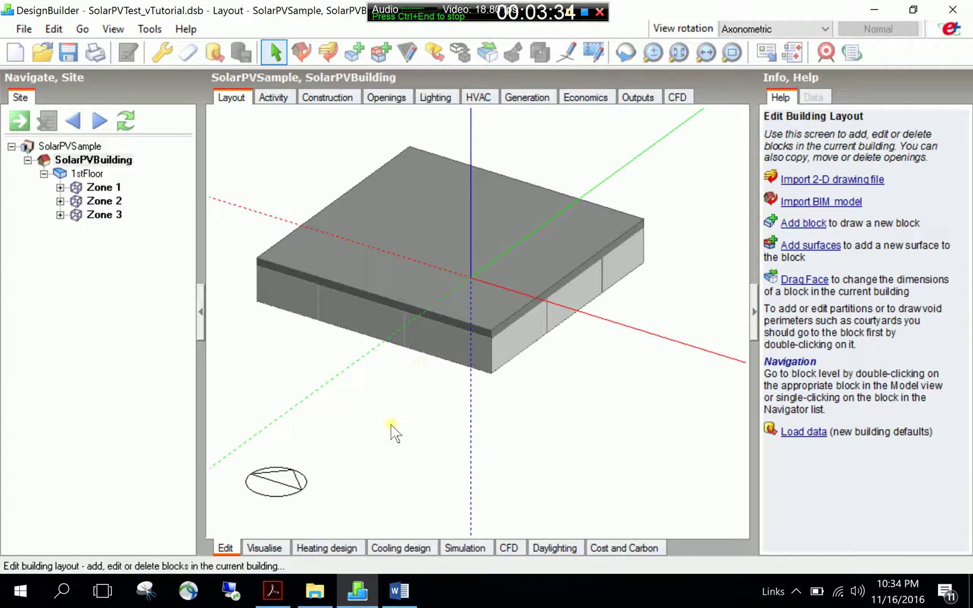
{"action": "left_click", "coordinate": [272, 591]}
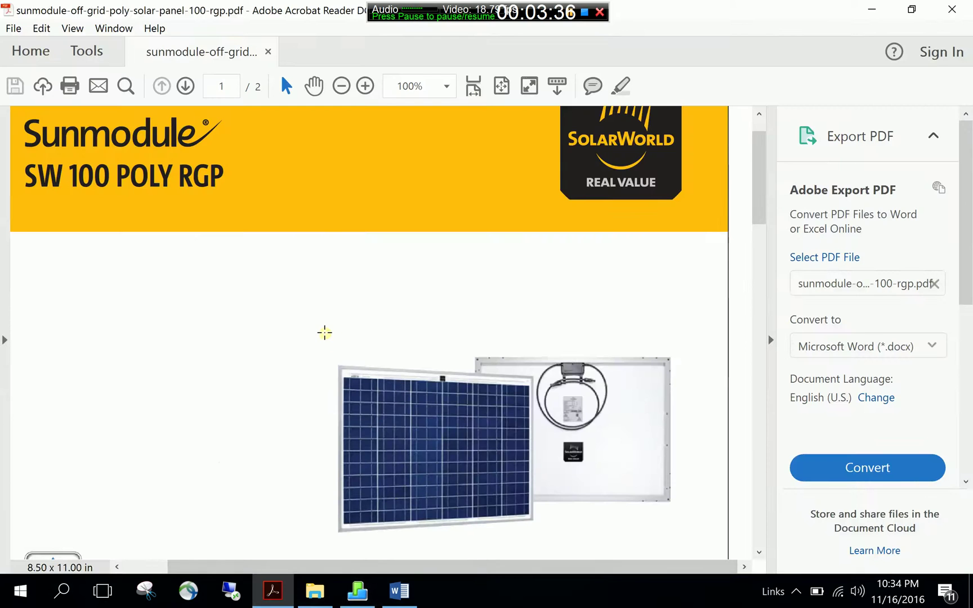
{"action": "scroll", "coordinate": [324, 333], "scroll_direction": "up", "scroll_amount": 2}
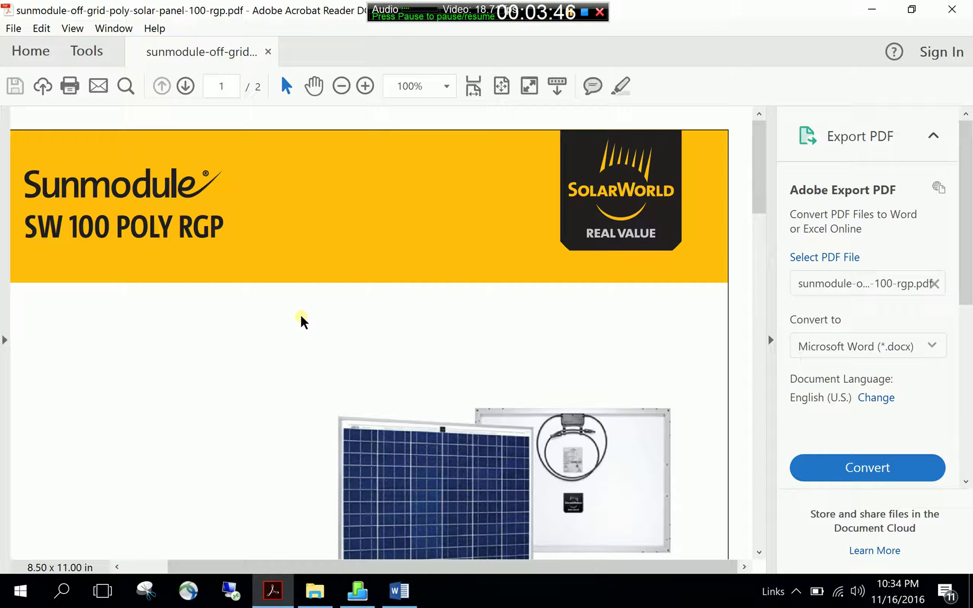
{"action": "left_click_drag", "start_coordinate": [110, 226], "coordinate": [69, 227]}
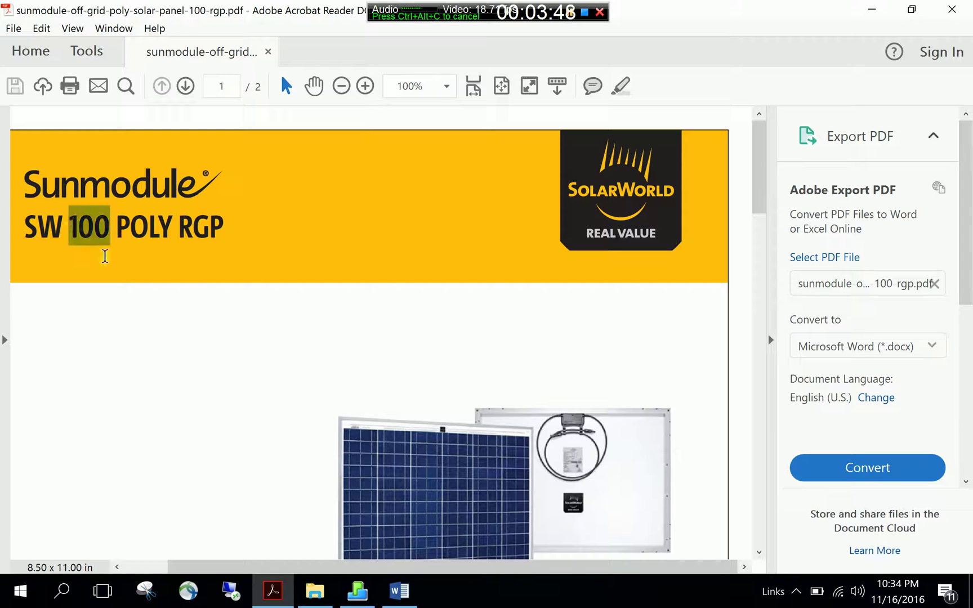
{"action": "scroll", "coordinate": [203, 298], "scroll_direction": "down", "scroll_amount": 8}
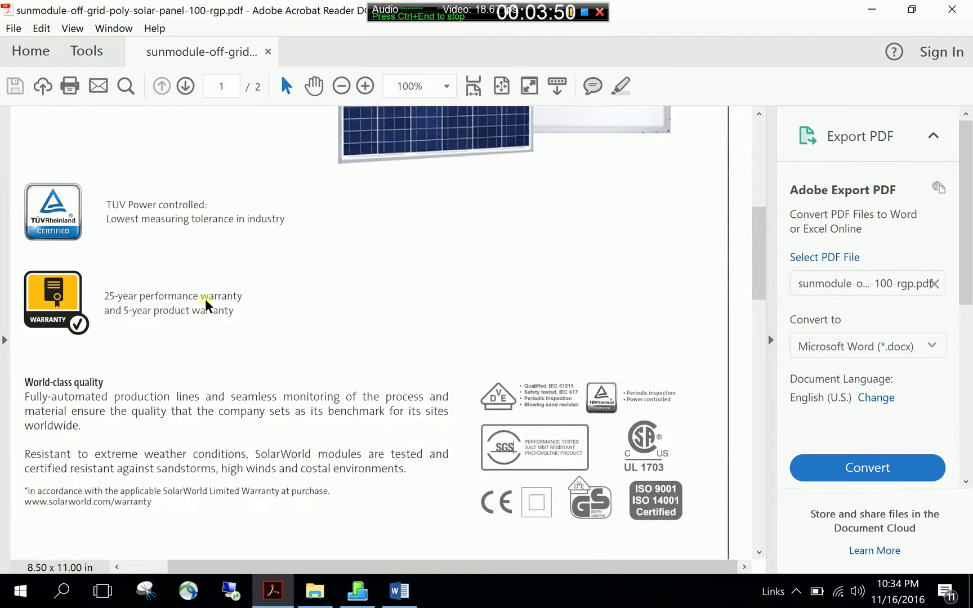
{"action": "scroll", "coordinate": [205, 299], "scroll_direction": "down", "scroll_amount": 15}
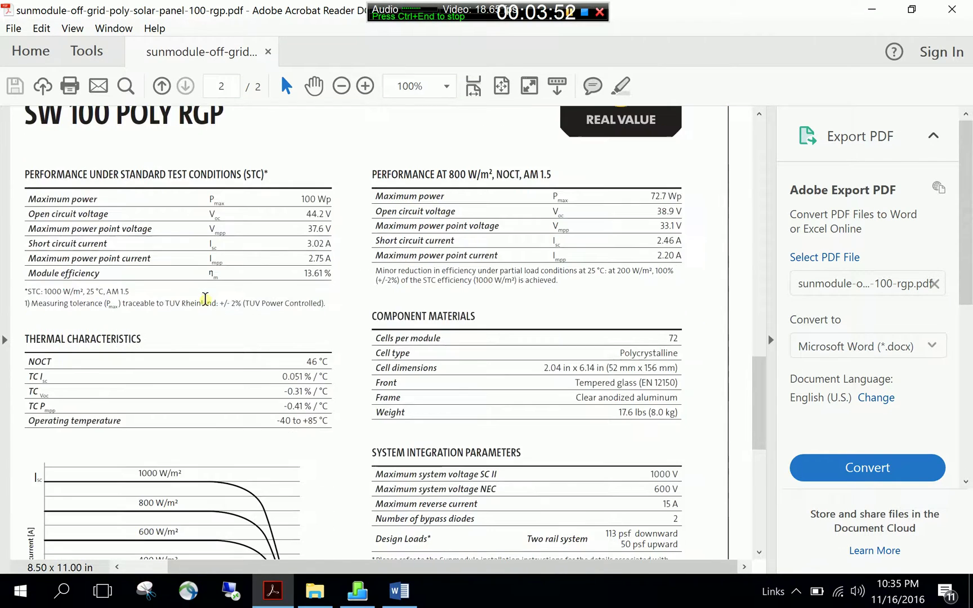
{"action": "scroll", "coordinate": [205, 299], "scroll_direction": "down", "scroll_amount": 3}
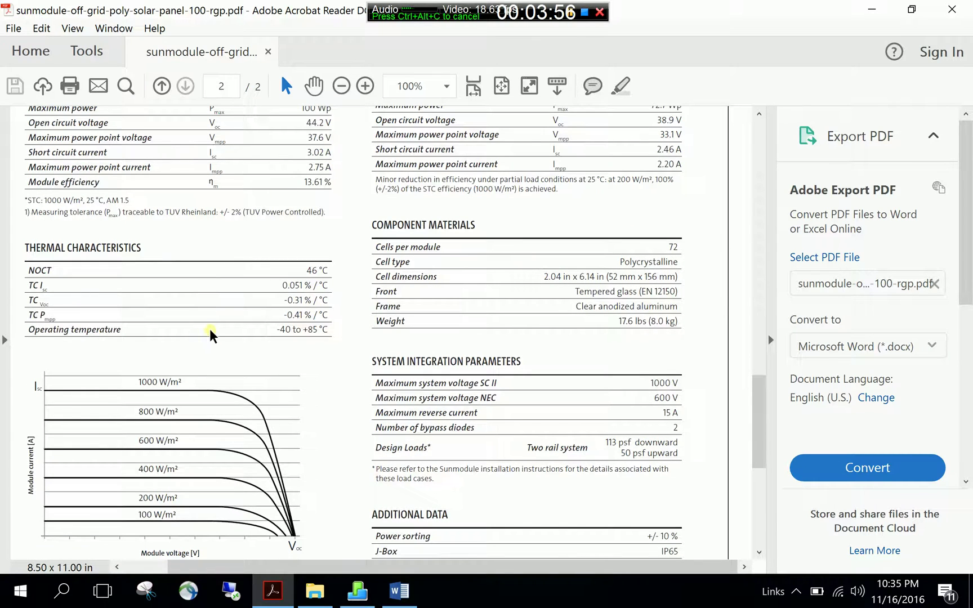
Enlarge the spec sheet to 150% and find the cells per module and the millimetre cell dimensions under Component Materials
{"action": "left_click", "coordinate": [363, 87]}
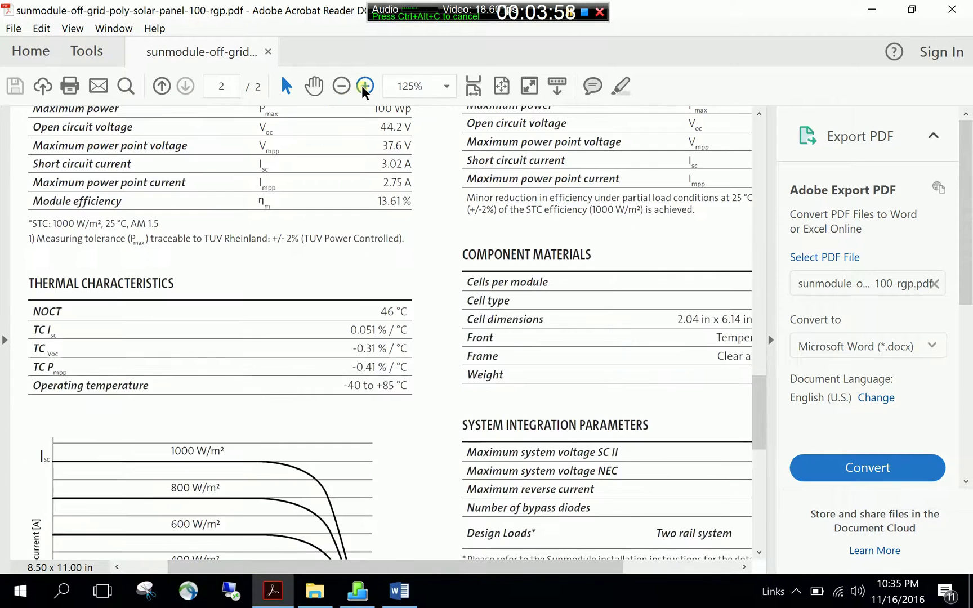
{"action": "left_click", "coordinate": [362, 86]}
{"action": "left_click_drag", "start_coordinate": [405, 569], "coordinate": [552, 572]}
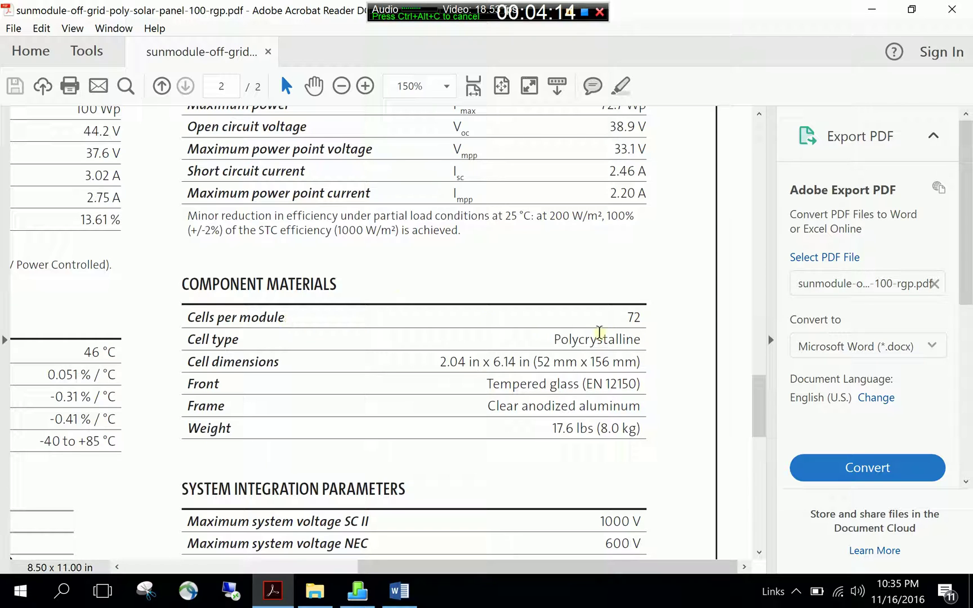
{"action": "left_click_drag", "start_coordinate": [645, 318], "coordinate": [625, 316]}
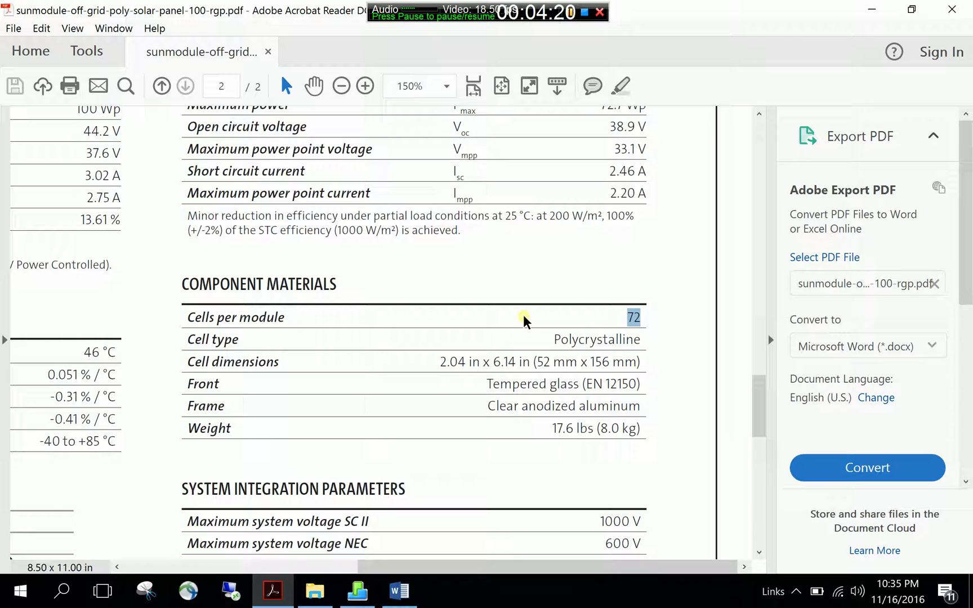
{"action": "left_click_drag", "start_coordinate": [278, 363], "coordinate": [225, 416]}
{"action": "left_click", "coordinate": [313, 370]}
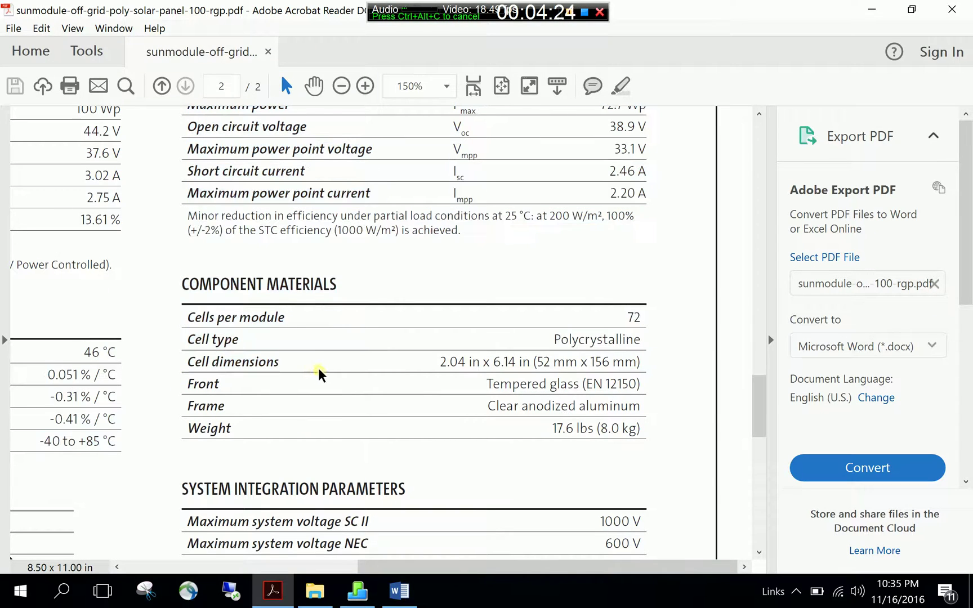
{"action": "left_click_drag", "start_coordinate": [541, 364], "coordinate": [630, 364]}
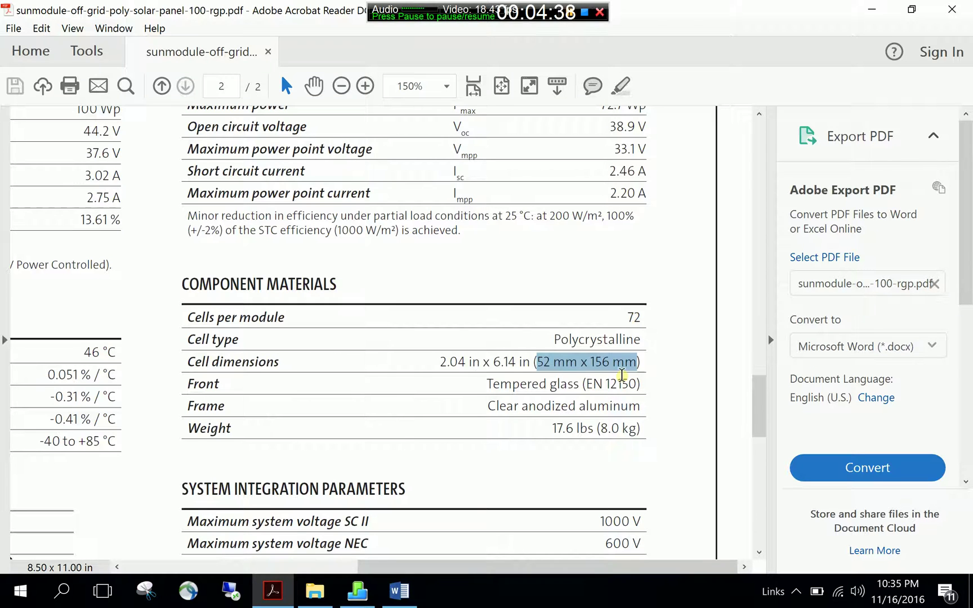
Open the Windows Calculator and move its window clear of the cell dimensions in the spec sheet
{"action": "left_click", "coordinate": [62, 591]}
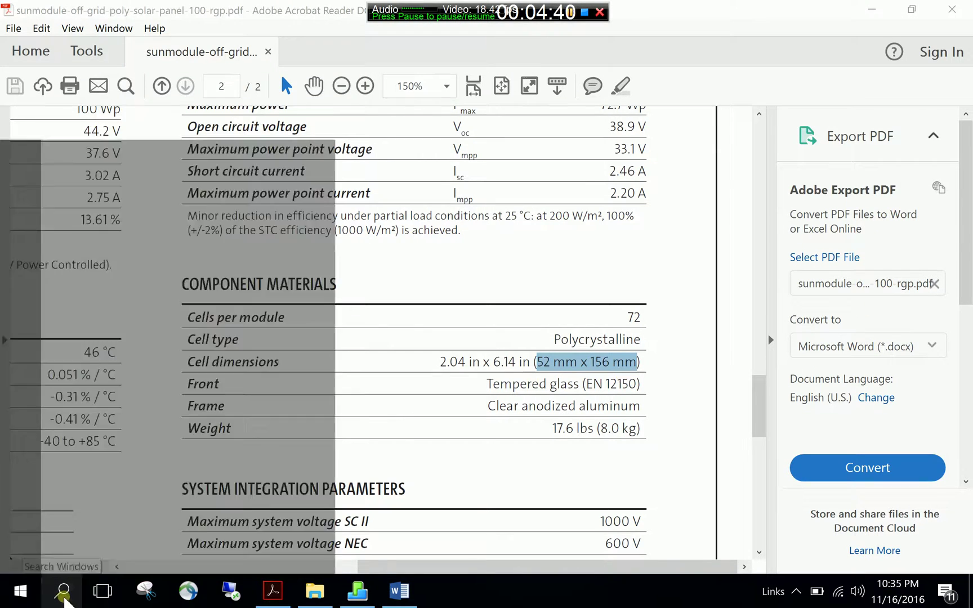
{"action": "type", "text": "cal"}
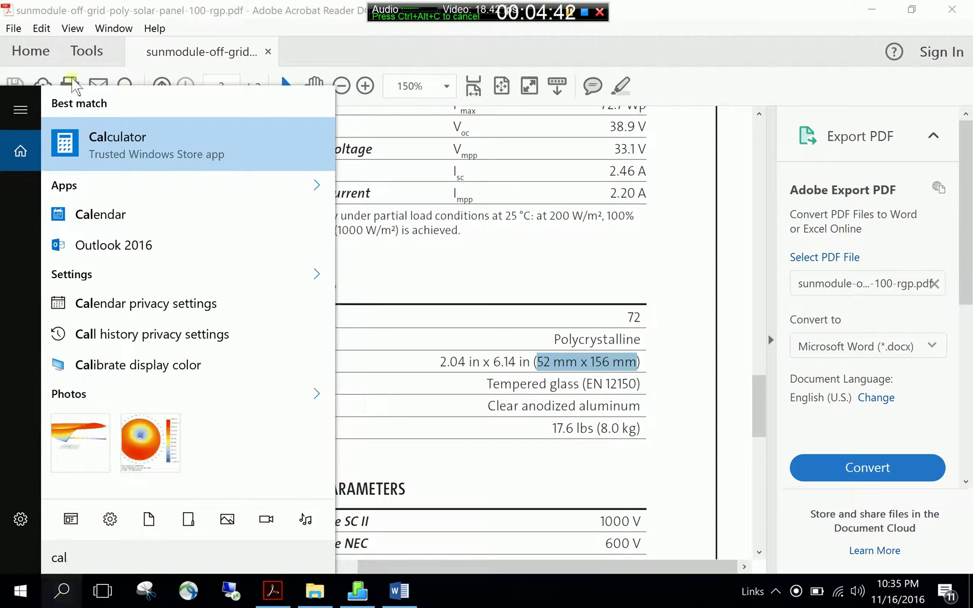
{"action": "left_click", "coordinate": [110, 156]}
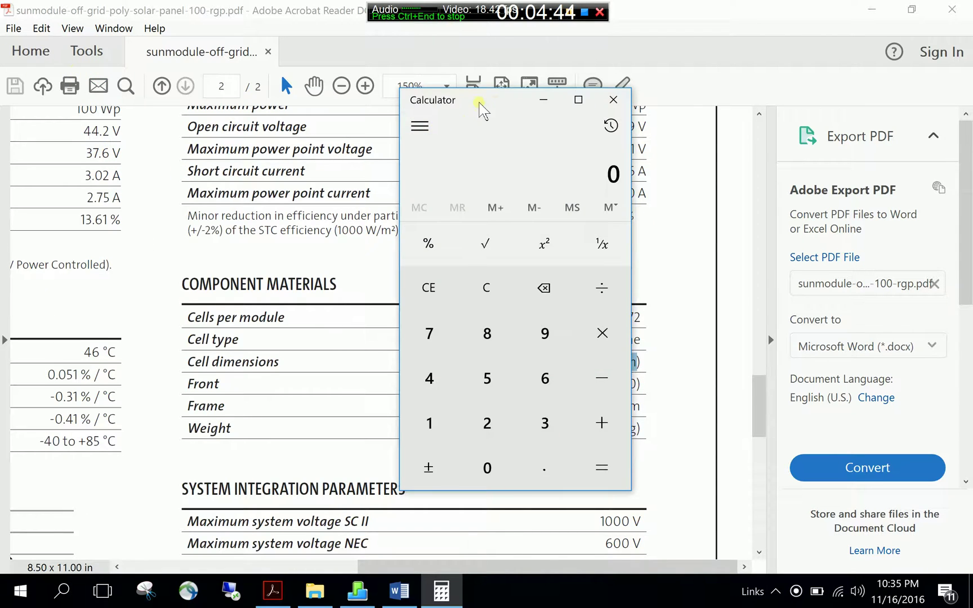
{"action": "left_click_drag", "start_coordinate": [481, 109], "coordinate": [382, 105]}
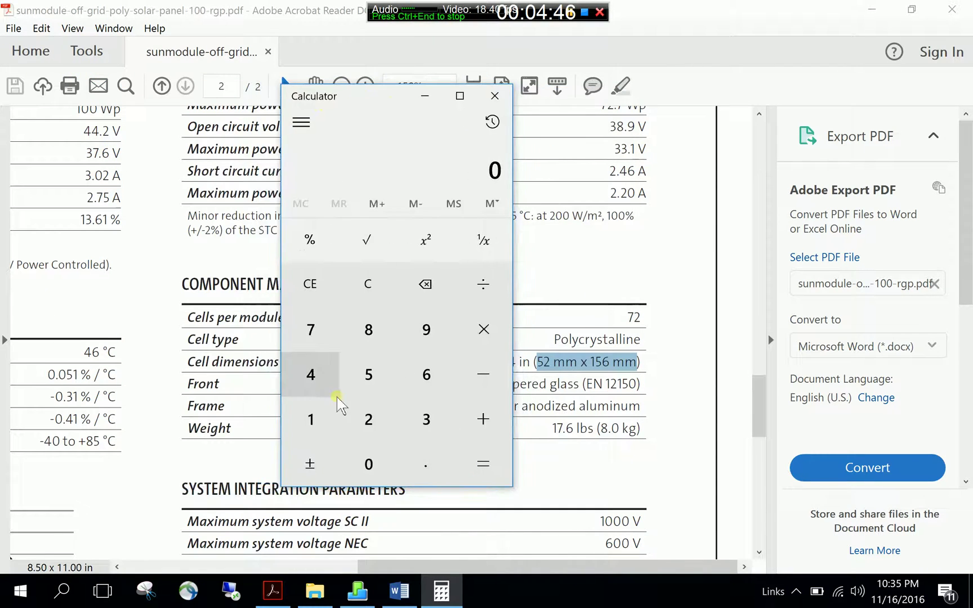
Calculate the area of one cell in square millimetres as 52 × 156
{"action": "left_click", "coordinate": [366, 379]}
{"action": "left_click", "coordinate": [376, 426]}
{"action": "left_click", "coordinate": [482, 337]}
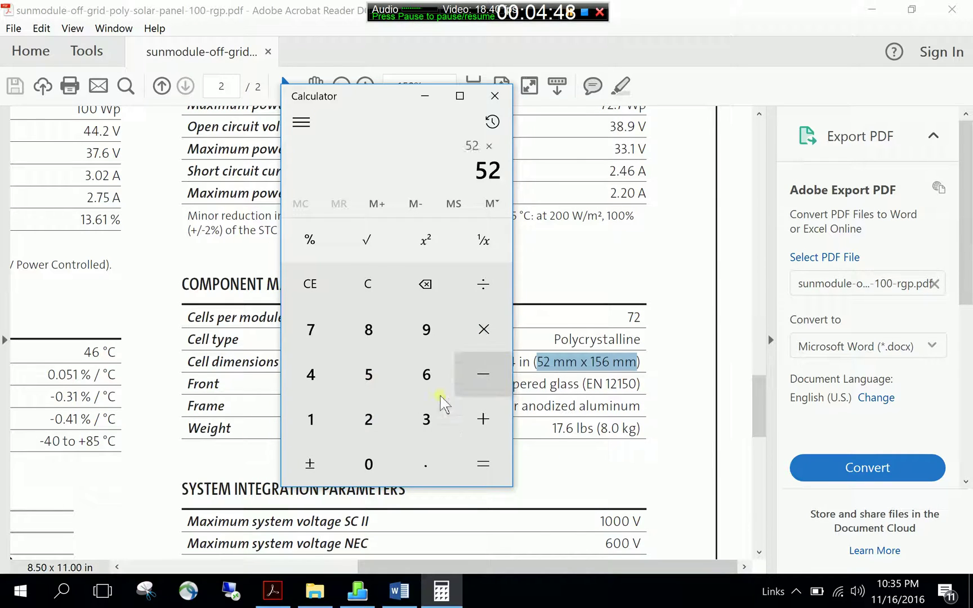
{"action": "left_click", "coordinate": [335, 407]}
{"action": "left_click", "coordinate": [369, 374]}
{"action": "left_click", "coordinate": [426, 374]}
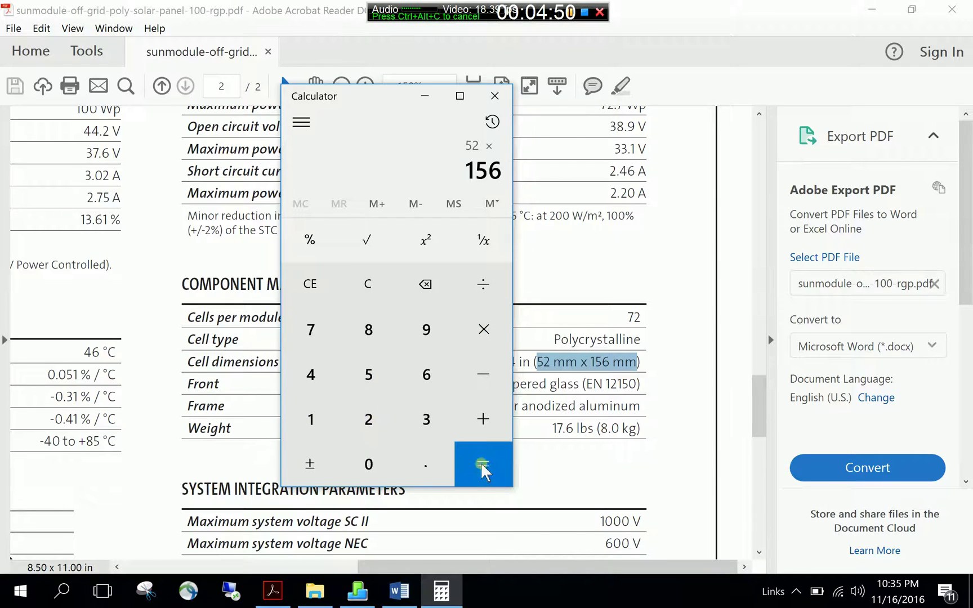
{"action": "left_click", "coordinate": [484, 461]}
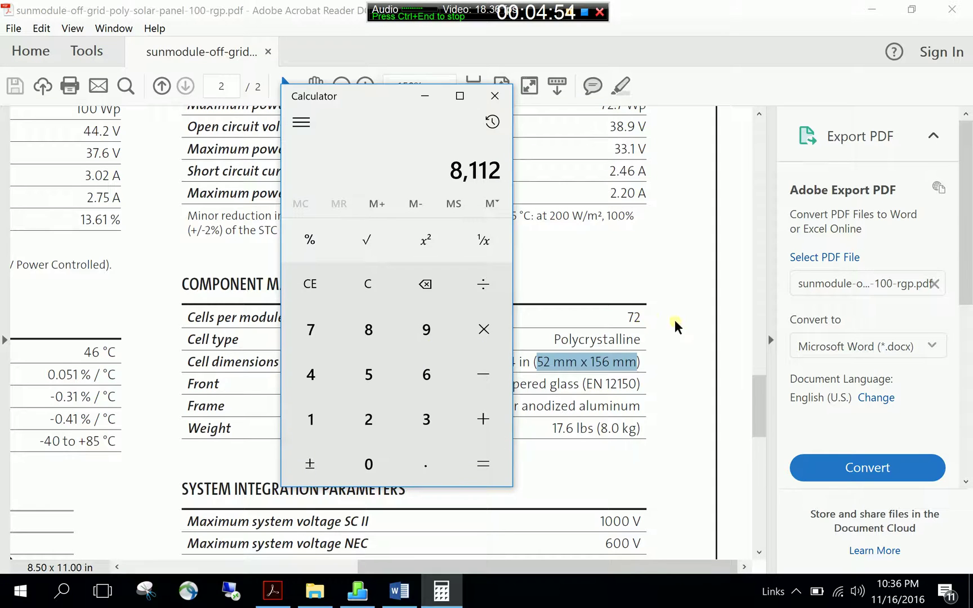
Multiply the single-cell area by the 72 cells per module to get the module's total active area
{"action": "left_click", "coordinate": [648, 313]}
{"action": "key", "text": "alt+Tab"}
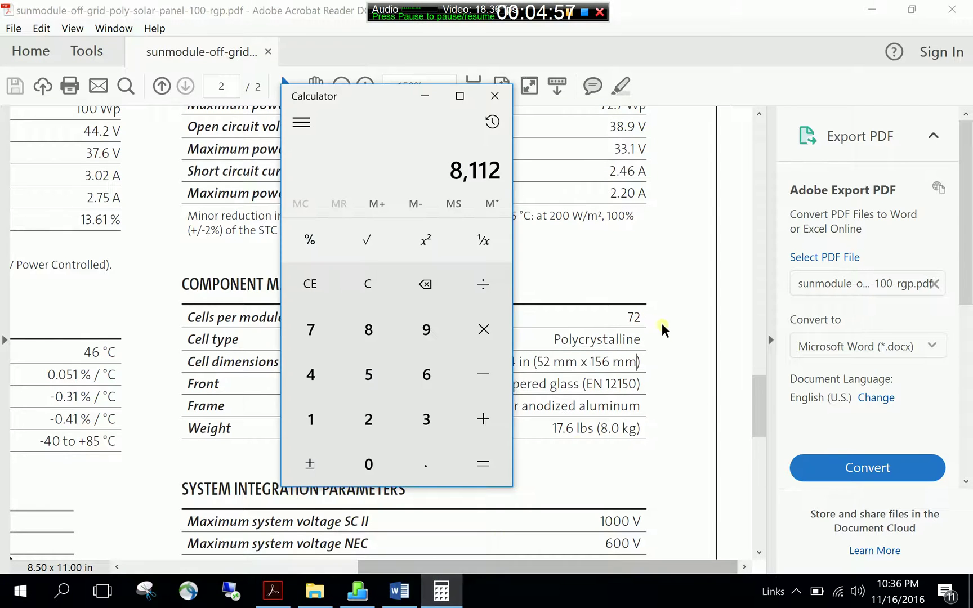
{"action": "left_click", "coordinate": [484, 329]}
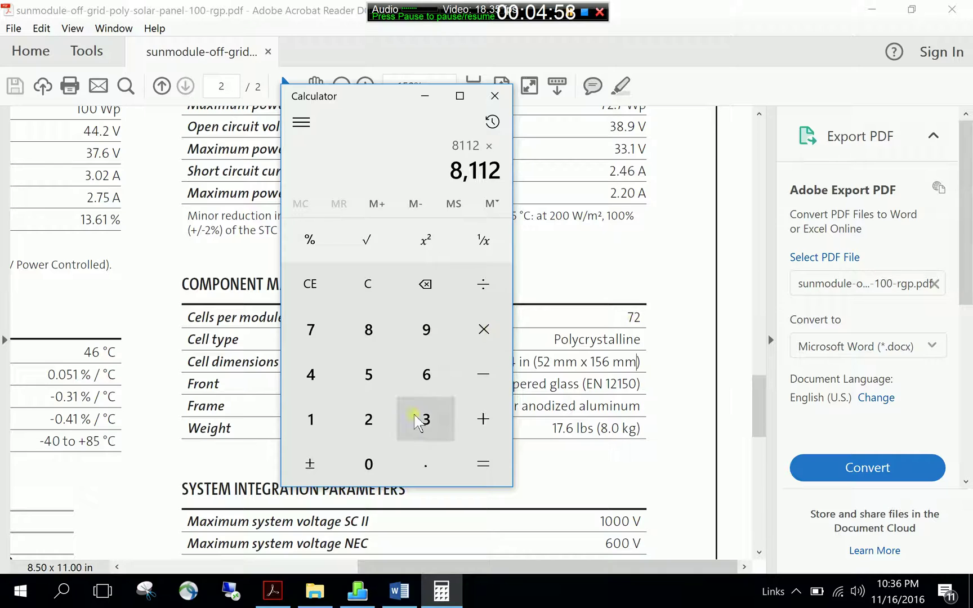
{"action": "left_click", "coordinate": [310, 337]}
{"action": "left_click", "coordinate": [367, 418]}
{"action": "left_click", "coordinate": [484, 479]}
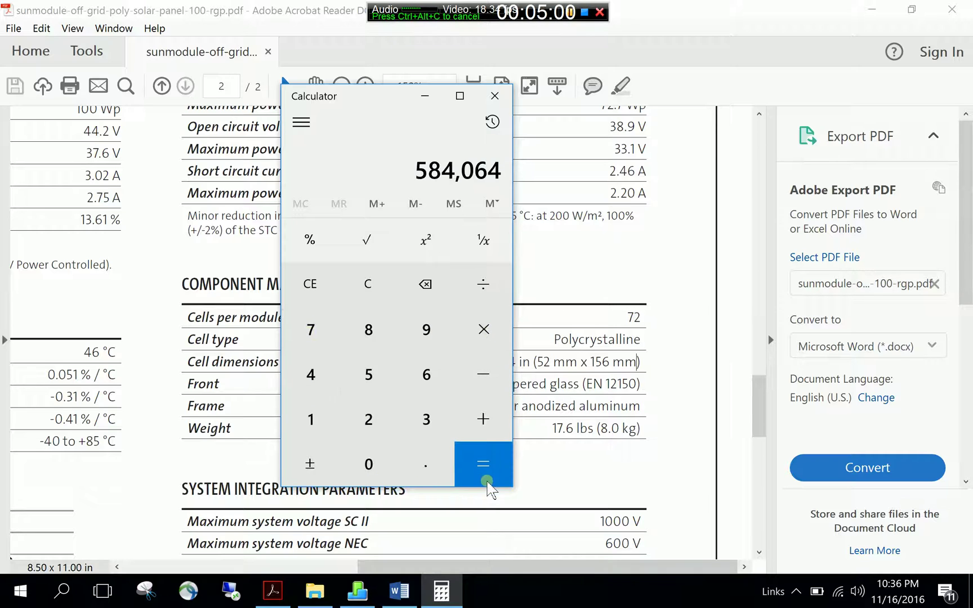
Divide the total cell area by 1,000,000 to convert it to square metres
{"action": "left_click", "coordinate": [492, 285]}
{"action": "left_click", "coordinate": [326, 416]}
{"action": "double_click", "coordinate": [372, 467]}
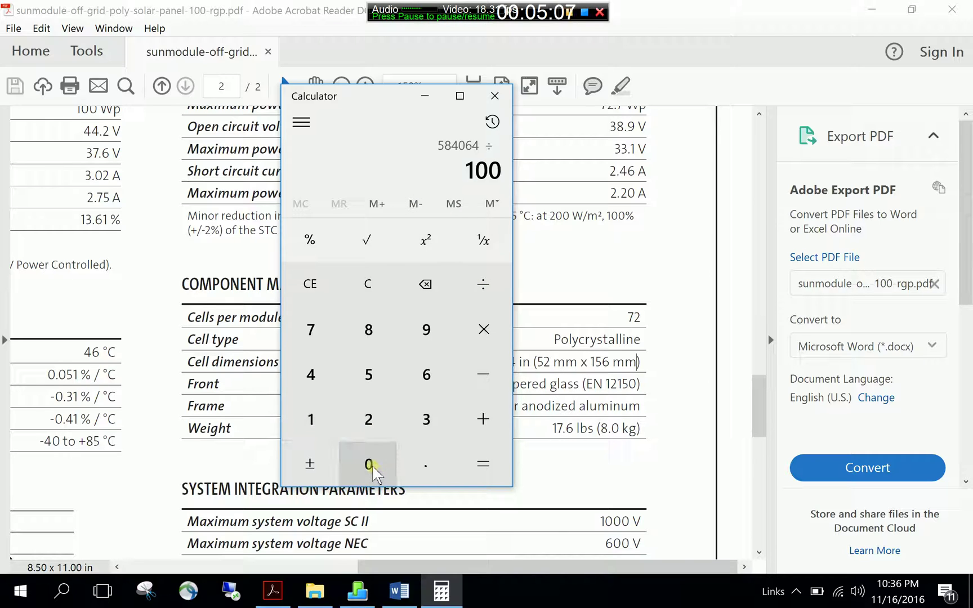
{"action": "left_click", "coordinate": [370, 465]}
{"action": "left_click", "coordinate": [370, 465]}
{"action": "double_click", "coordinate": [371, 466]}
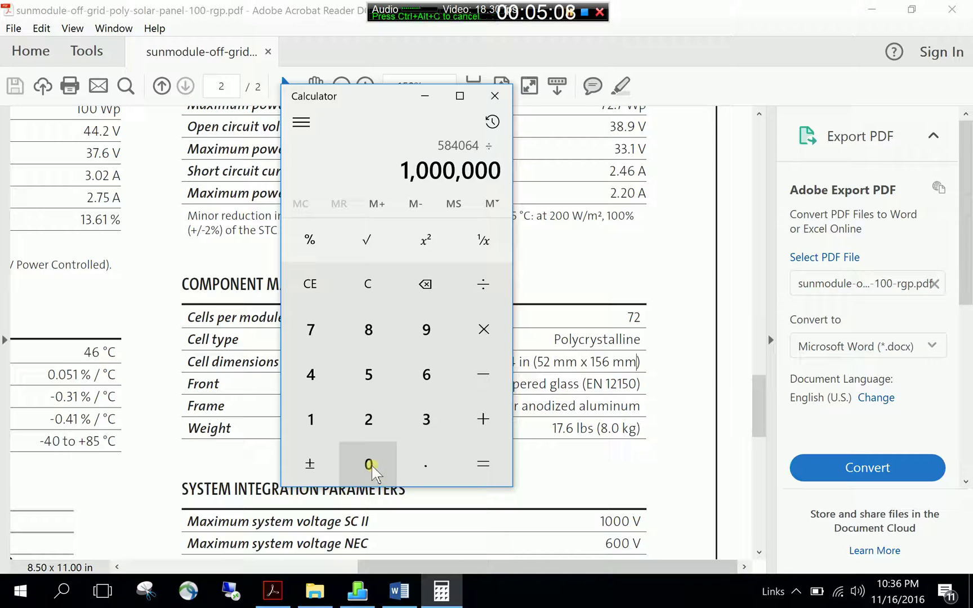
{"action": "left_click", "coordinate": [489, 465]}
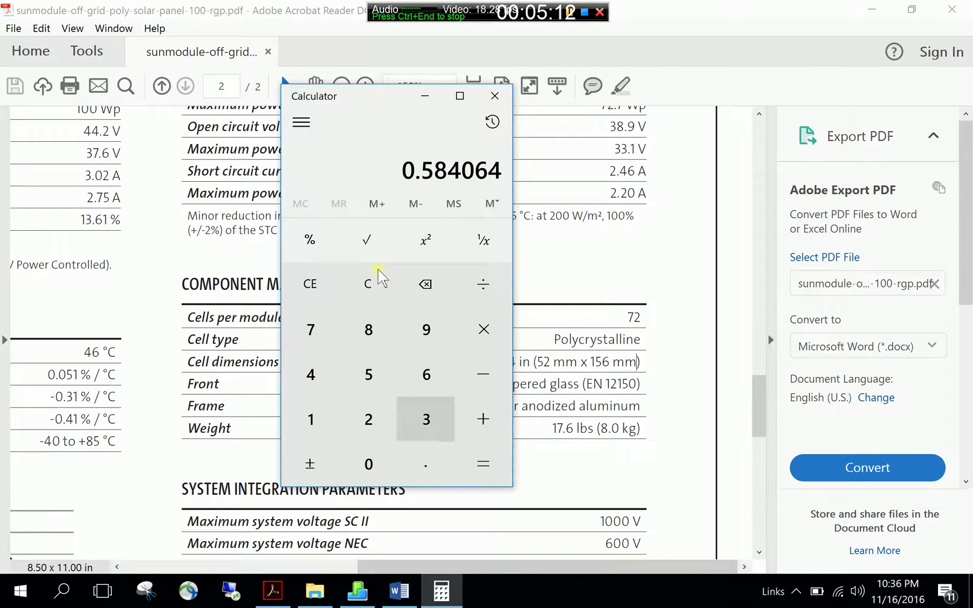
Move the Calculator aside and find the module's dimensioned drawing at the end of the spec sheet
{"action": "left_click_drag", "start_coordinate": [389, 94], "coordinate": [588, 101]}
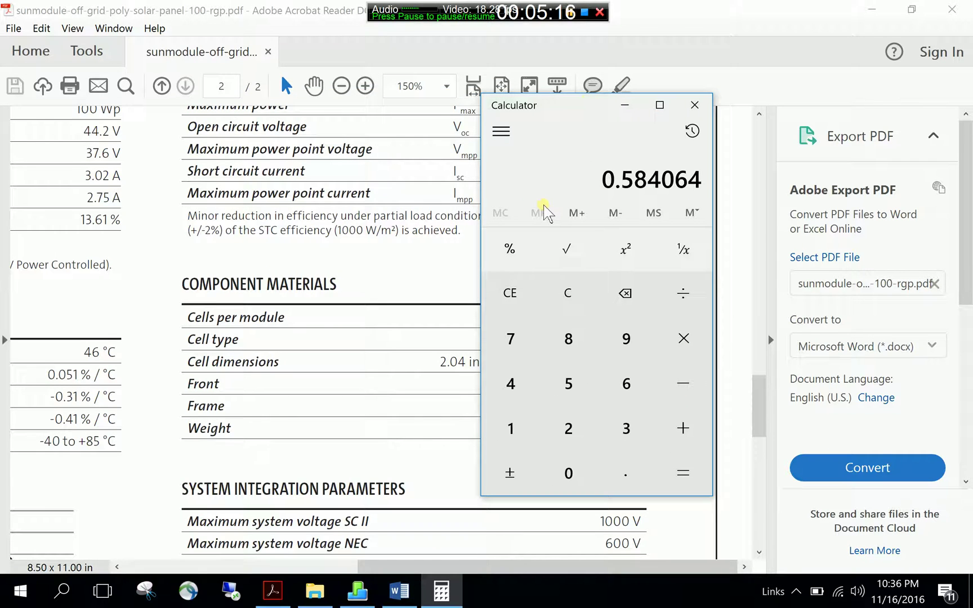
{"action": "scroll", "coordinate": [286, 323], "scroll_direction": "down", "scroll_amount": 3}
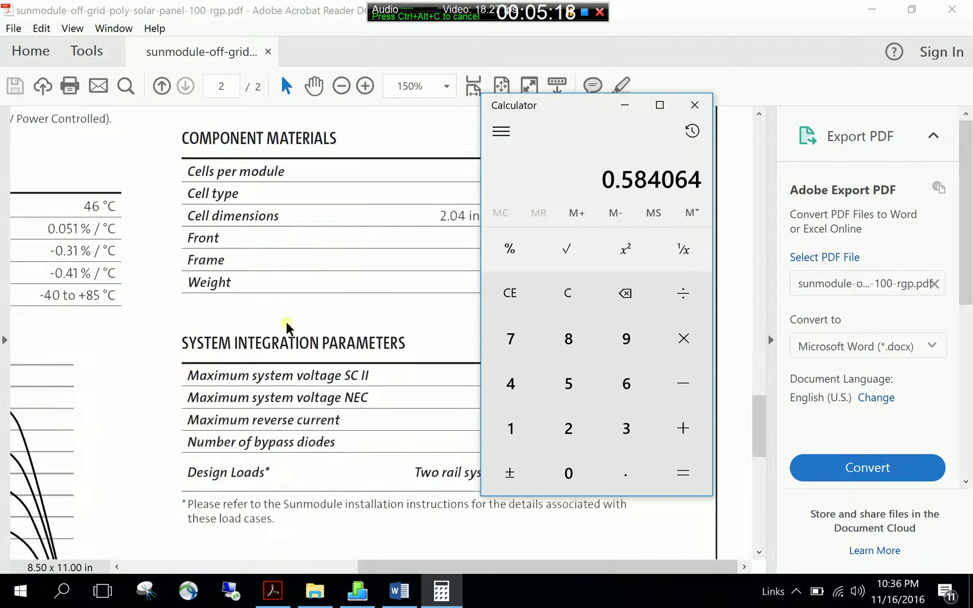
{"action": "scroll", "coordinate": [287, 325], "scroll_direction": "down", "scroll_amount": 10}
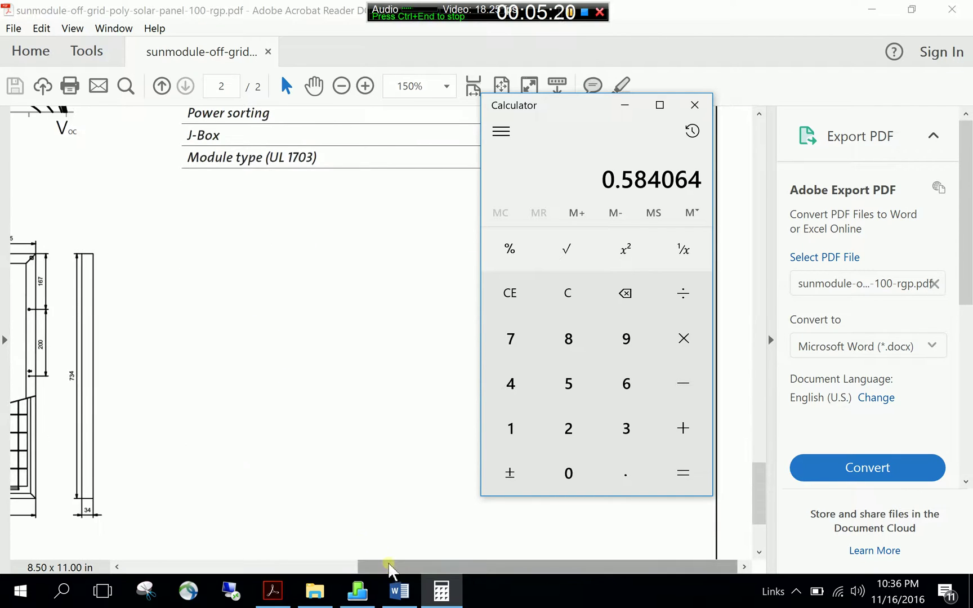
{"action": "left_click_drag", "start_coordinate": [389, 565], "coordinate": [205, 560]}
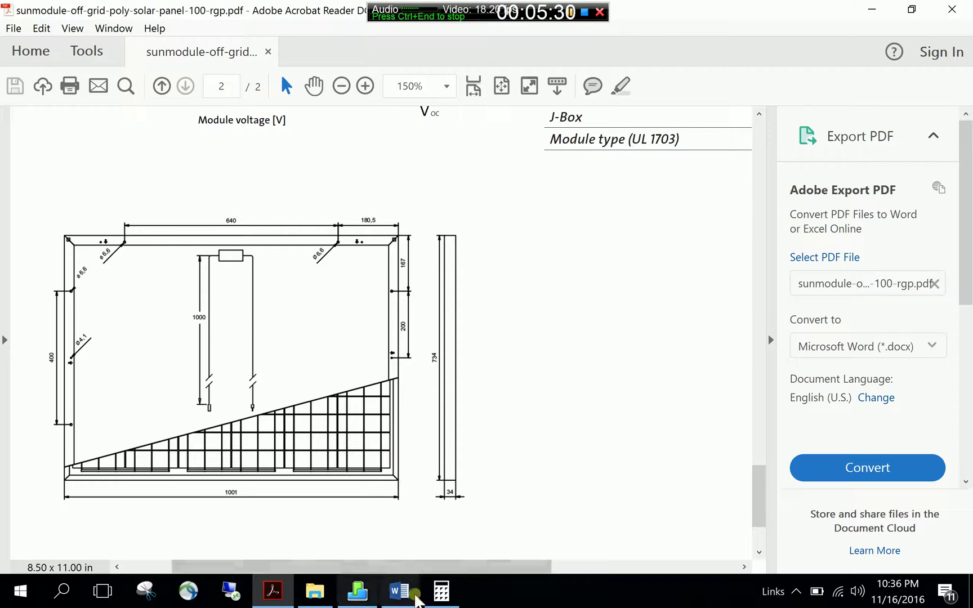
Open a second Calculator window and place it clear of the drawing's 1001 and 734 dimensions
{"action": "left_click", "coordinate": [63, 589]}
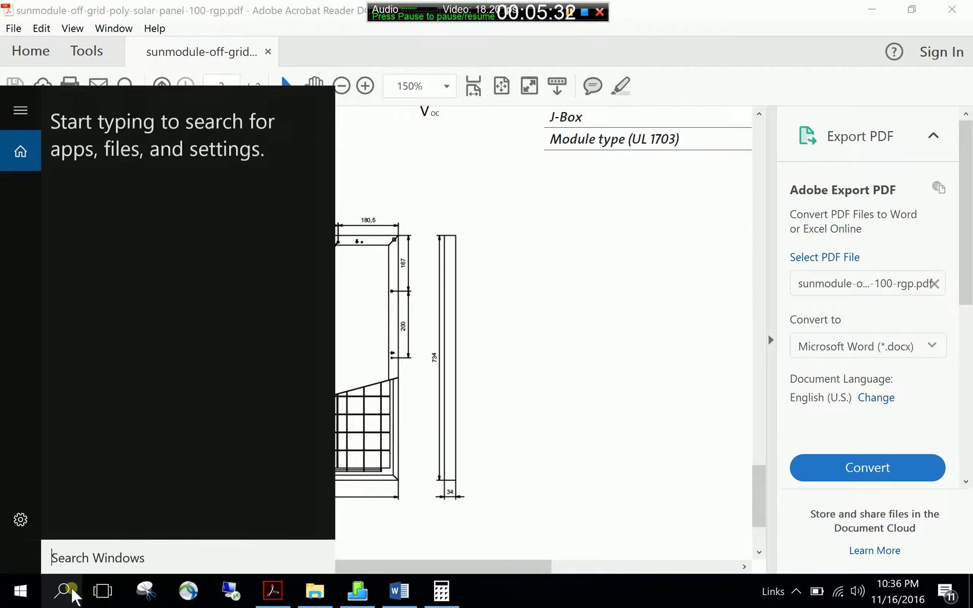
{"action": "type", "text": "cal"}
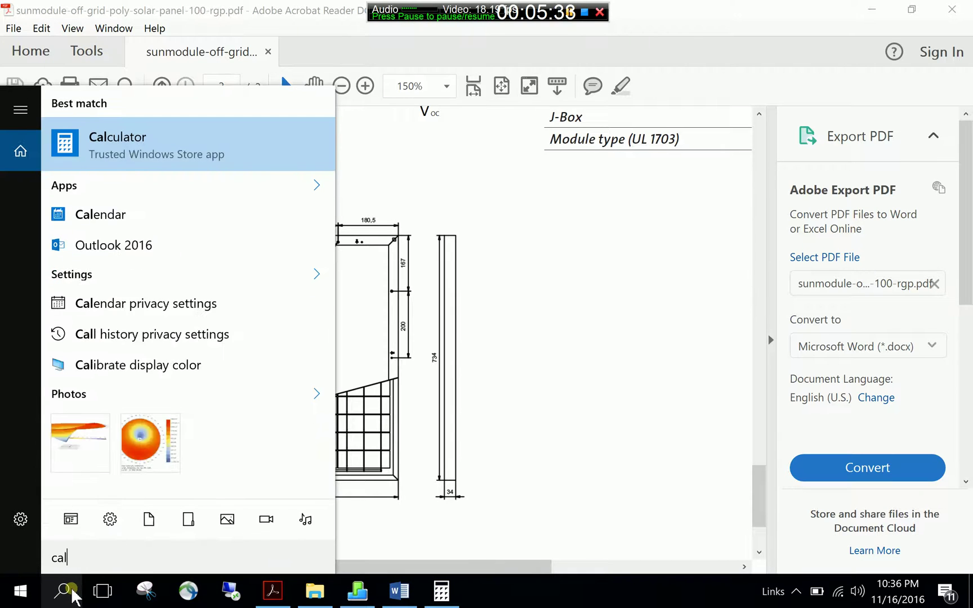
{"action": "left_click", "coordinate": [113, 141]}
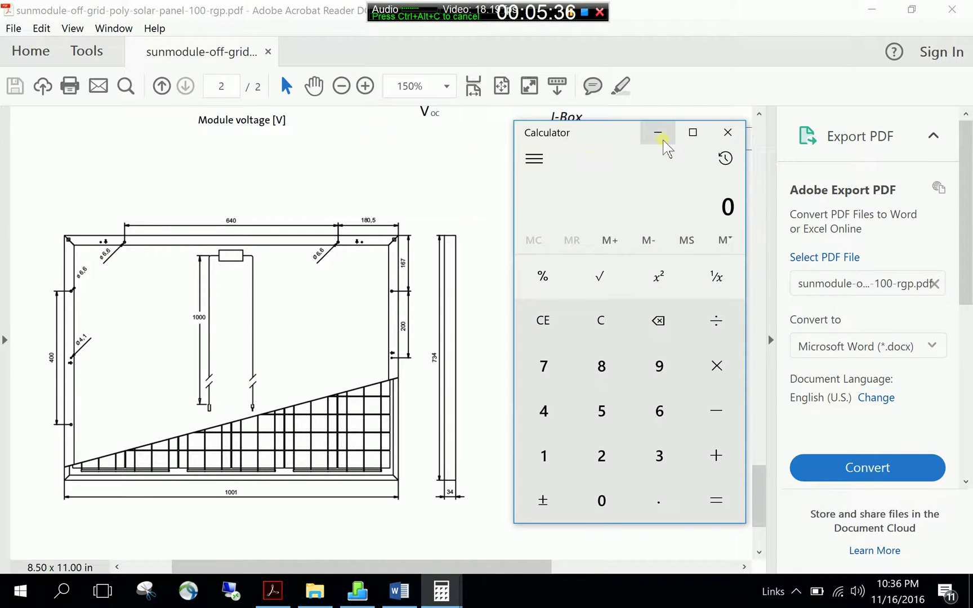
{"action": "left_click_drag", "start_coordinate": [614, 135], "coordinate": [214, 94]}
Calculate the module's gross area in square millimetres as 1001 × 734
{"action": "left_click", "coordinate": [147, 424]}
{"action": "left_click", "coordinate": [201, 459]}
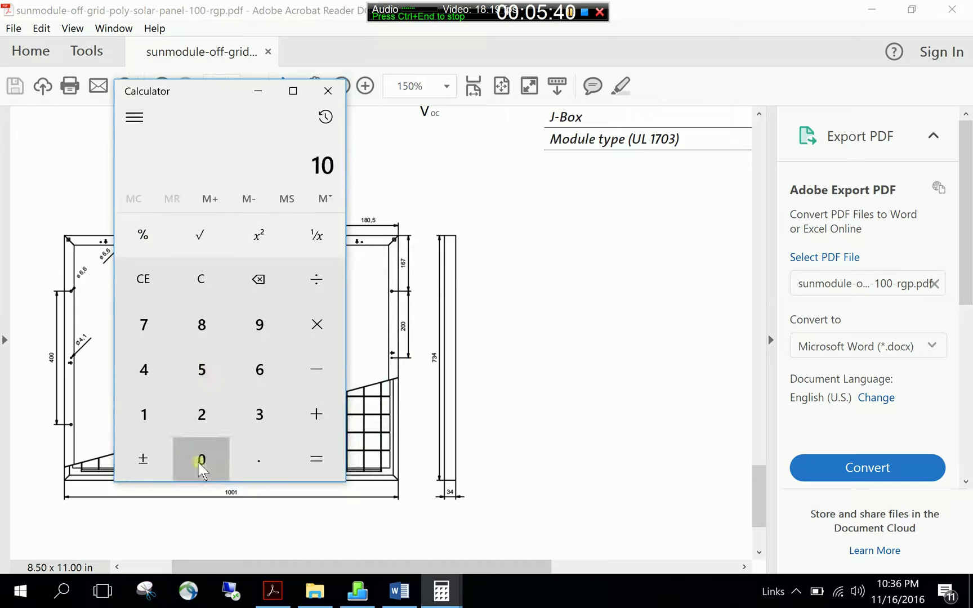
{"action": "left_click", "coordinate": [201, 460]}
{"action": "left_click", "coordinate": [144, 417]}
{"action": "left_click", "coordinate": [331, 329]}
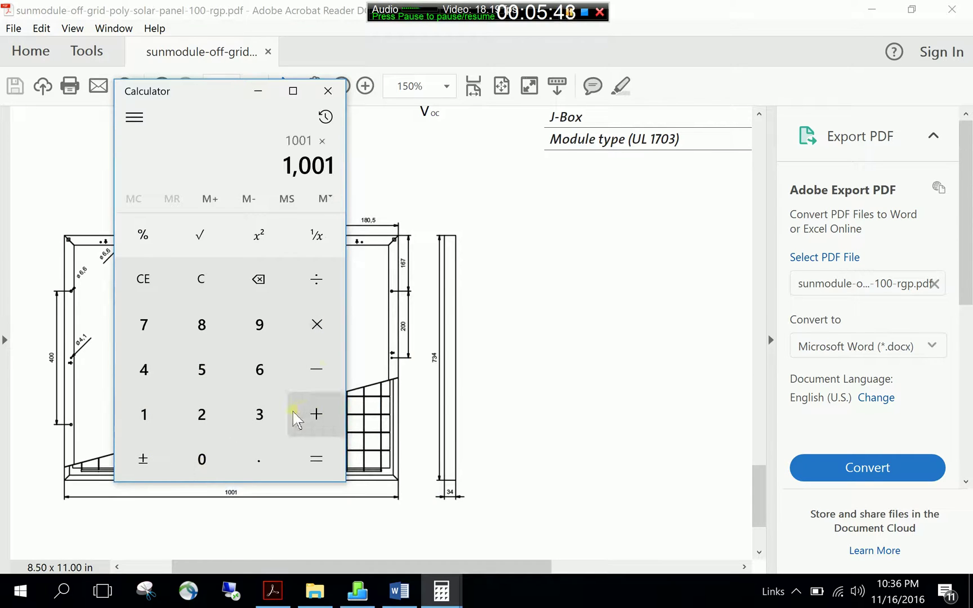
{"action": "left_click", "coordinate": [148, 332]}
{"action": "left_click", "coordinate": [253, 418]}
{"action": "left_click", "coordinate": [146, 372]}
{"action": "left_click", "coordinate": [315, 471]}
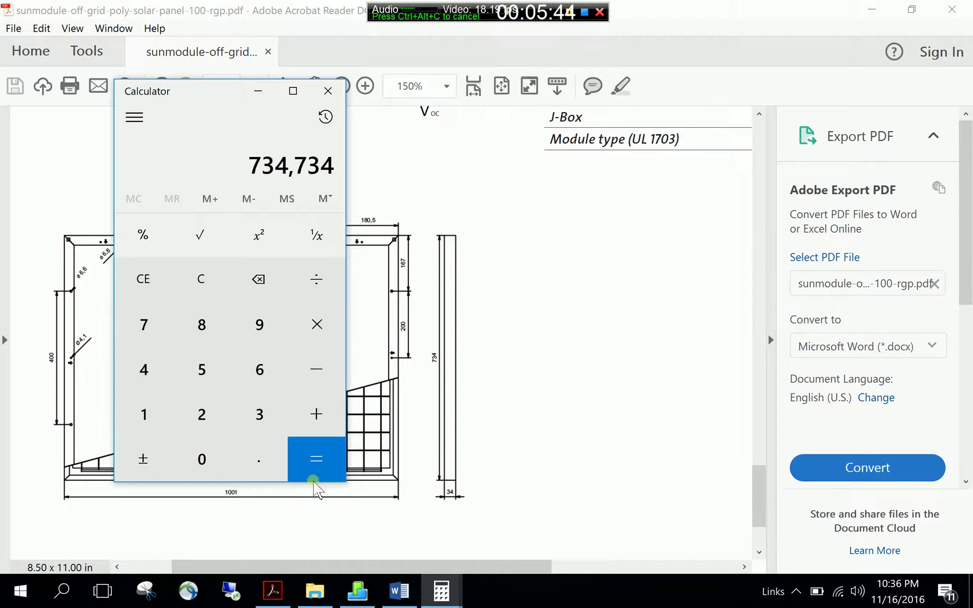
Convert the module's gross area to square metres by dividing it by 1,000,000
{"action": "left_click", "coordinate": [316, 279]}
{"action": "left_click", "coordinate": [132, 428]}
{"action": "left_click", "coordinate": [202, 459]}
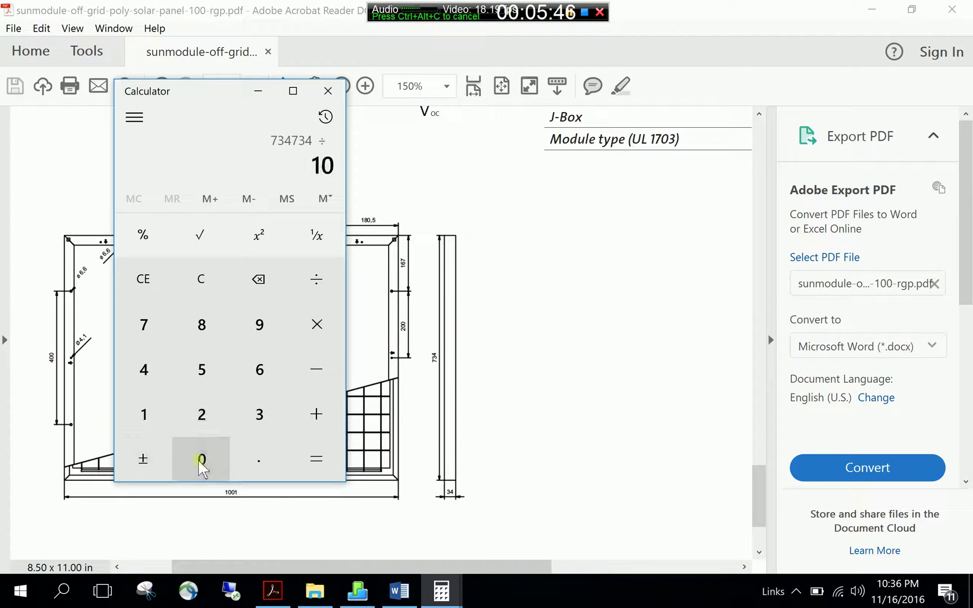
{"action": "left_click", "coordinate": [202, 459]}
{"action": "left_click", "coordinate": [202, 459]}
{"action": "left_click", "coordinate": [202, 460]}
{"action": "left_click", "coordinate": [201, 459]}
{"action": "left_click", "coordinate": [201, 459]}
{"action": "left_click", "coordinate": [314, 459]}
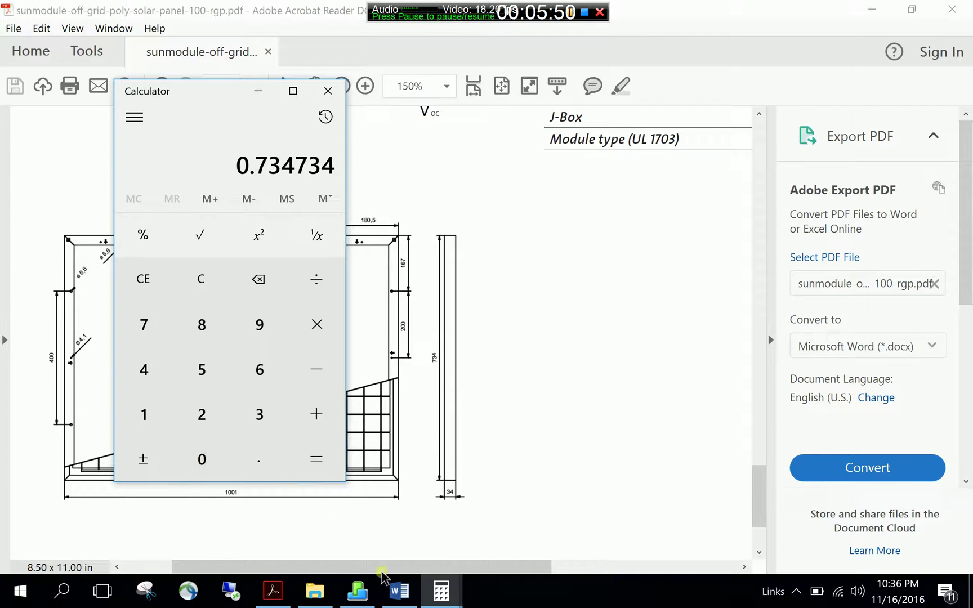
Compare the active-area and gross-area results side by side, and close the Calculator holding the gross area
{"action": "mouse_move", "coordinate": [442, 588]}
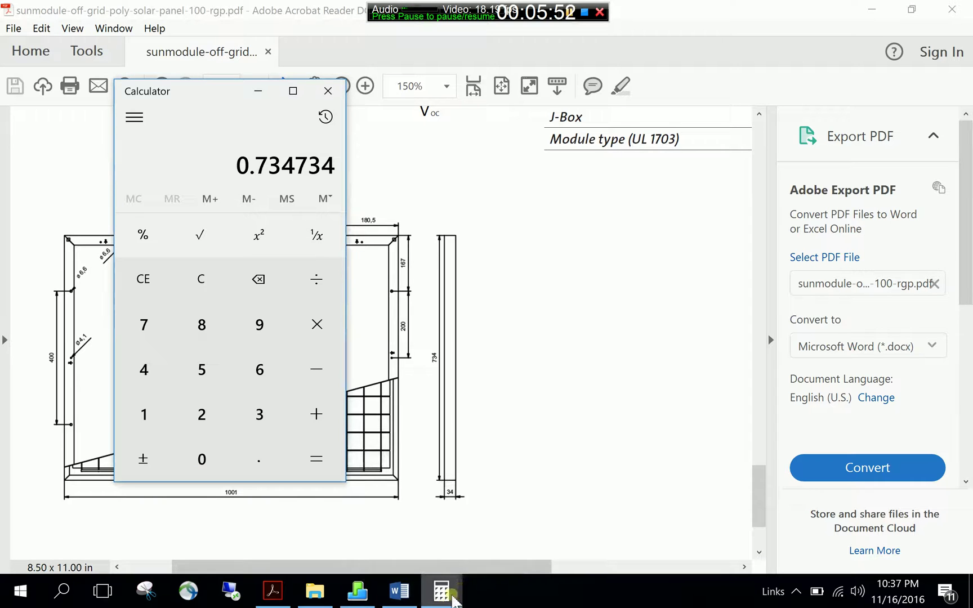
{"action": "left_click", "coordinate": [394, 529]}
{"action": "left_click_drag", "start_coordinate": [575, 112], "coordinate": [476, 101]}
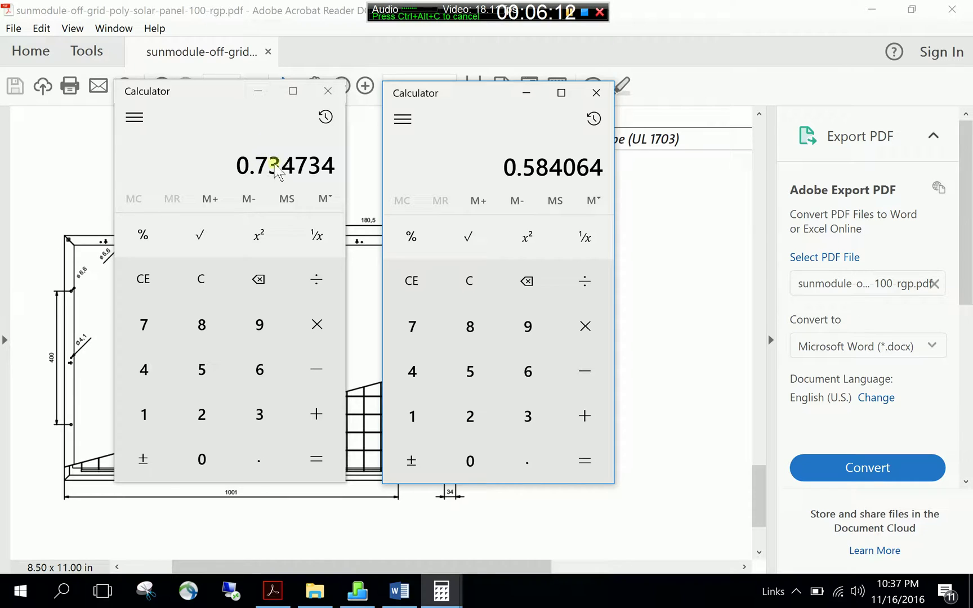
{"action": "left_click", "coordinate": [328, 91]}
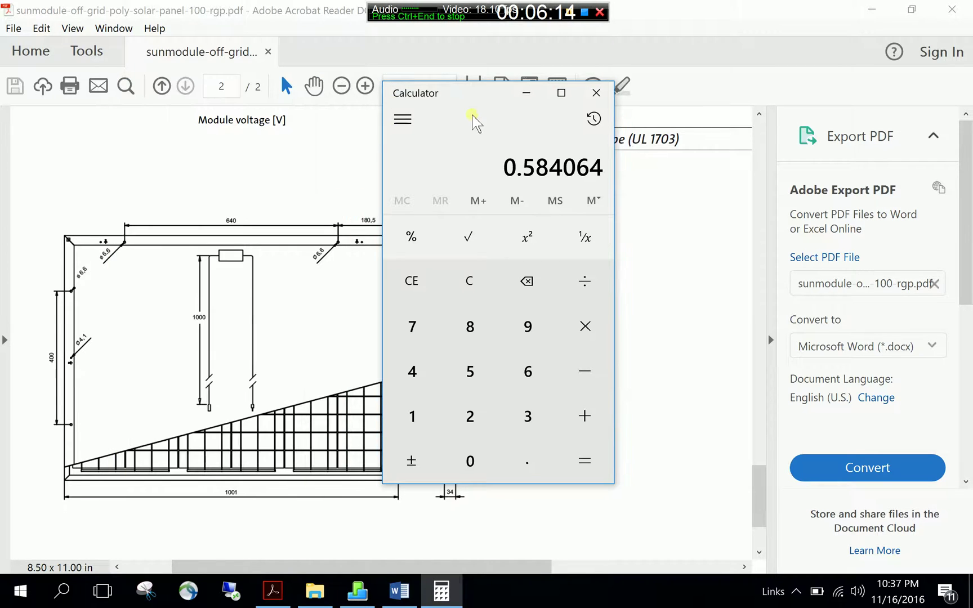
{"action": "left_click_drag", "start_coordinate": [473, 95], "coordinate": [430, 89]}
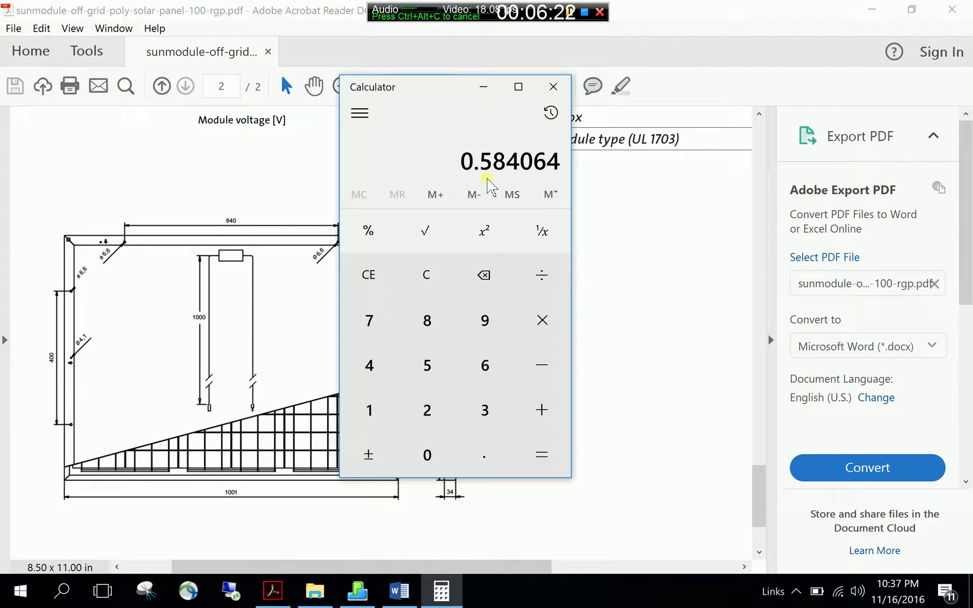
Switch to DesignBuilder and draw a 1 m construction line along the X axis on the ground beside the building, with the protractor off
{"action": "left_click", "coordinate": [363, 600]}
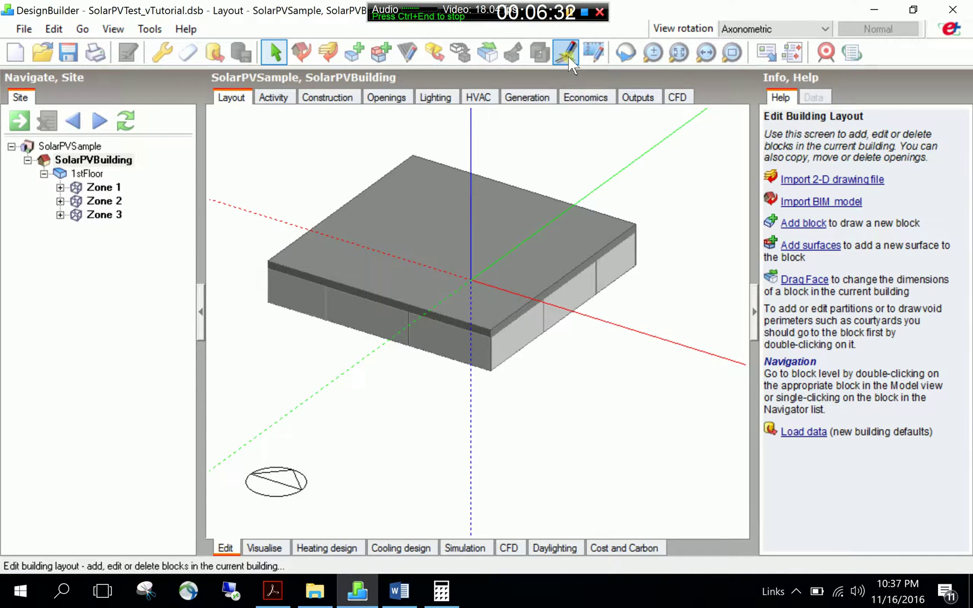
{"action": "left_click", "coordinate": [732, 52]}
{"action": "left_click_drag", "start_coordinate": [469, 445], "coordinate": [715, 254]}
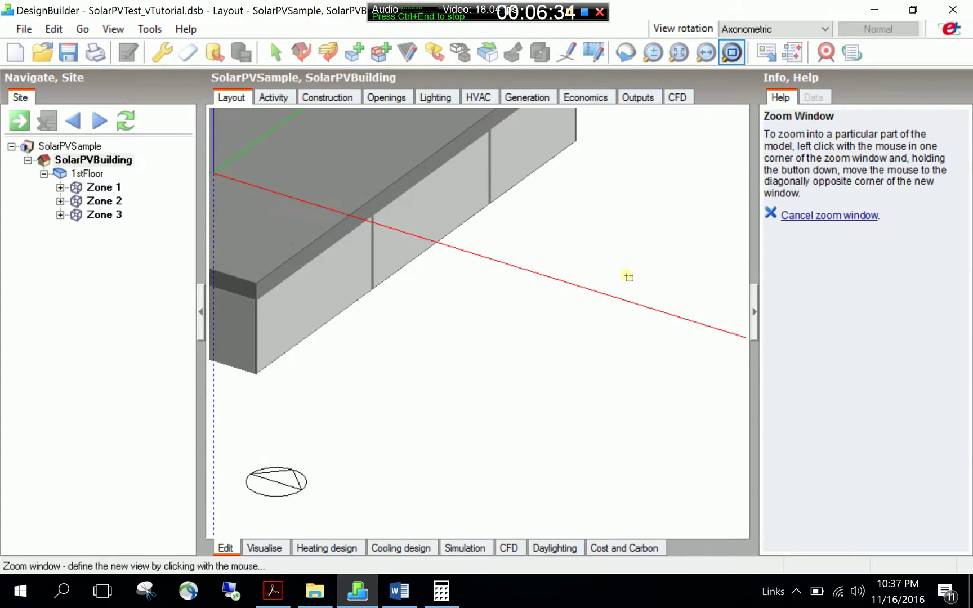
{"action": "key", "text": "Escape"}
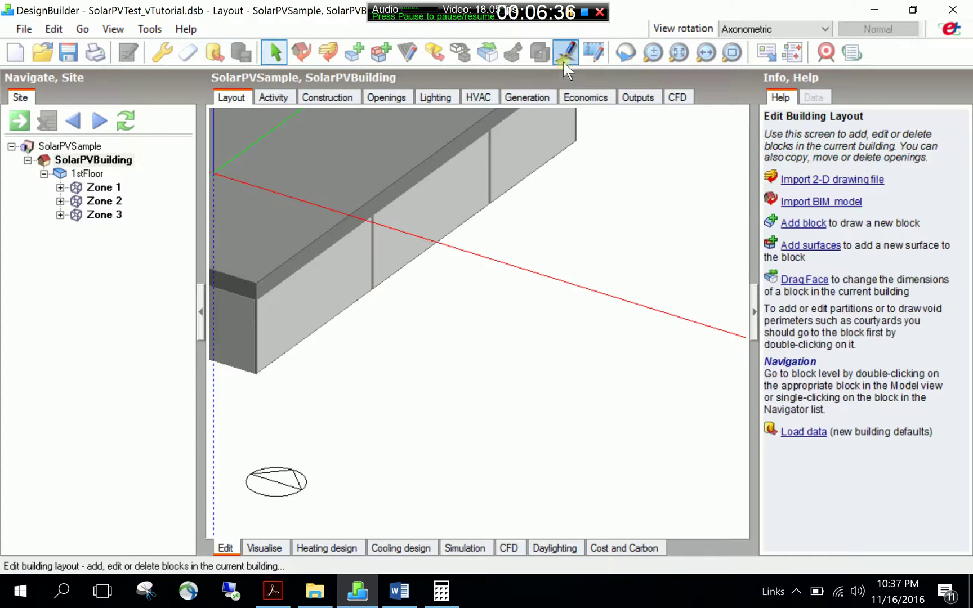
{"action": "left_click", "coordinate": [564, 54]}
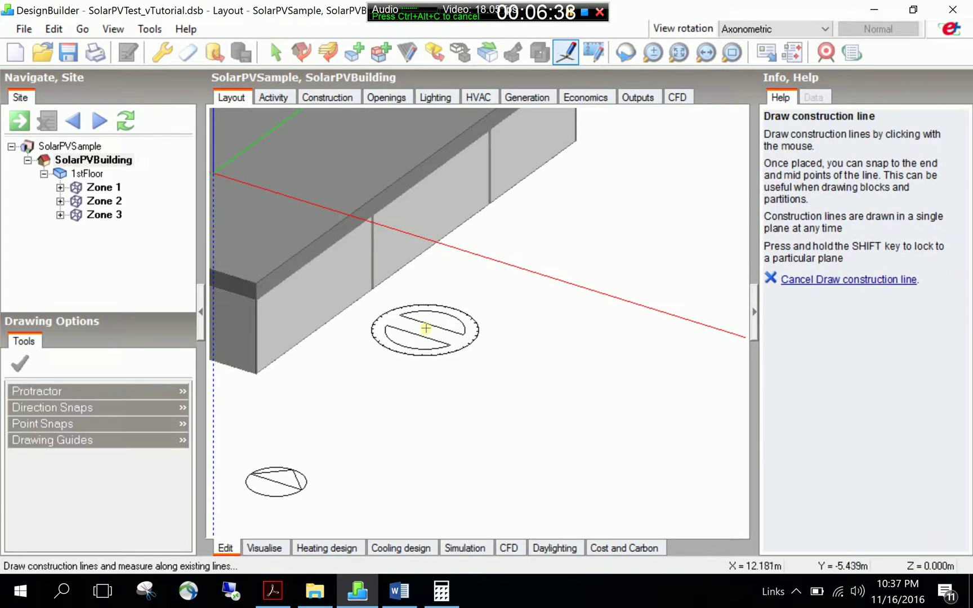
{"action": "left_click", "coordinate": [81, 390]}
{"action": "left_click", "coordinate": [23, 407]}
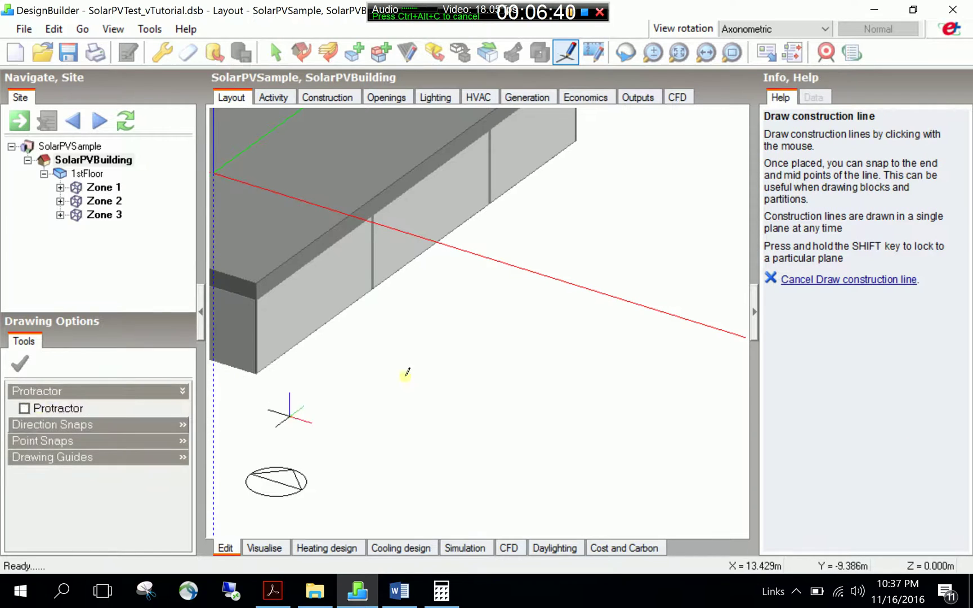
{"action": "left_click", "coordinate": [459, 316]}
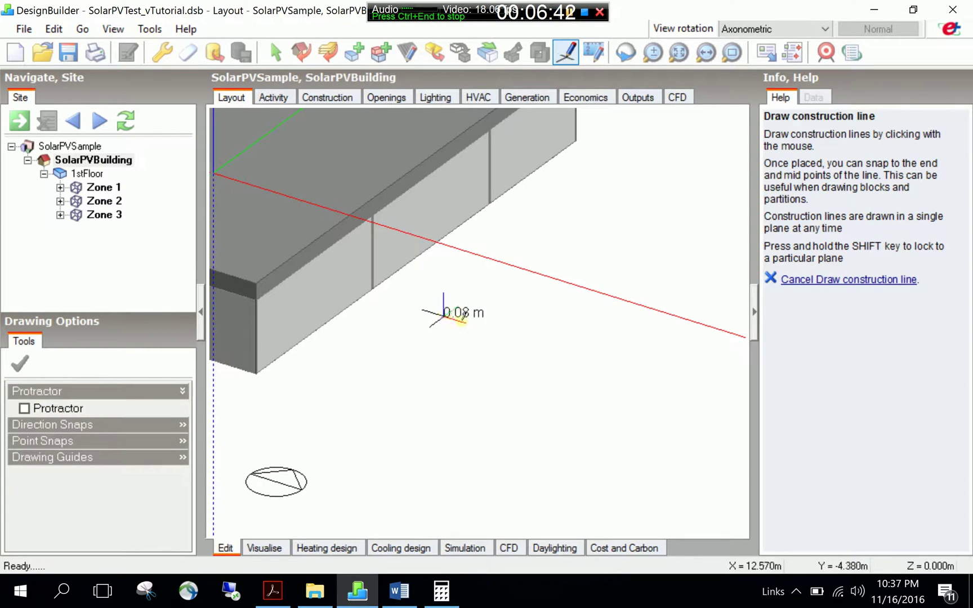
{"action": "type", "text": "1"}
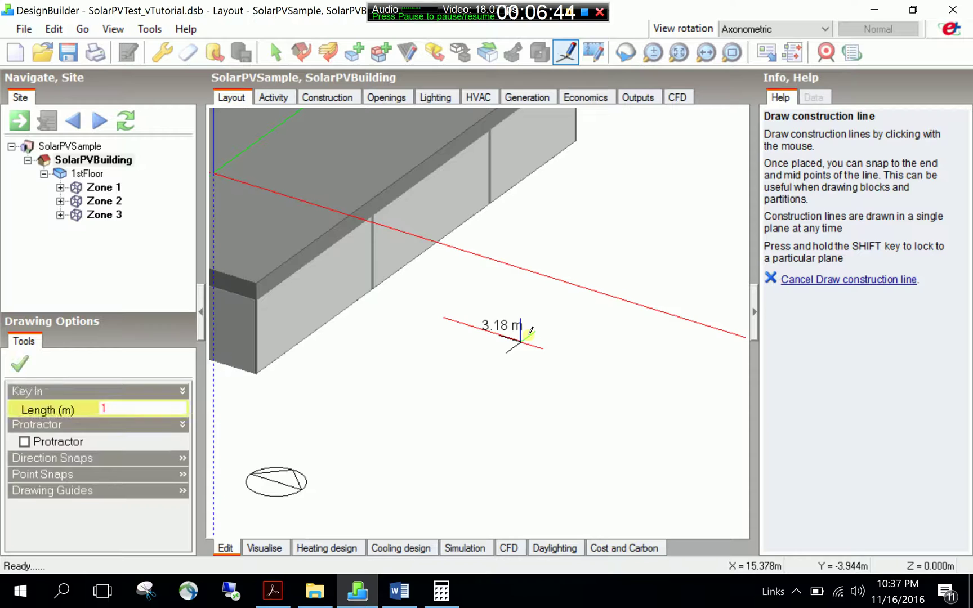
{"action": "key", "text": "Return"}
Draw a 0.584 m construction line from the end of the 1 m line, parallel to the Y axis
{"action": "left_click", "coordinate": [467, 324]}
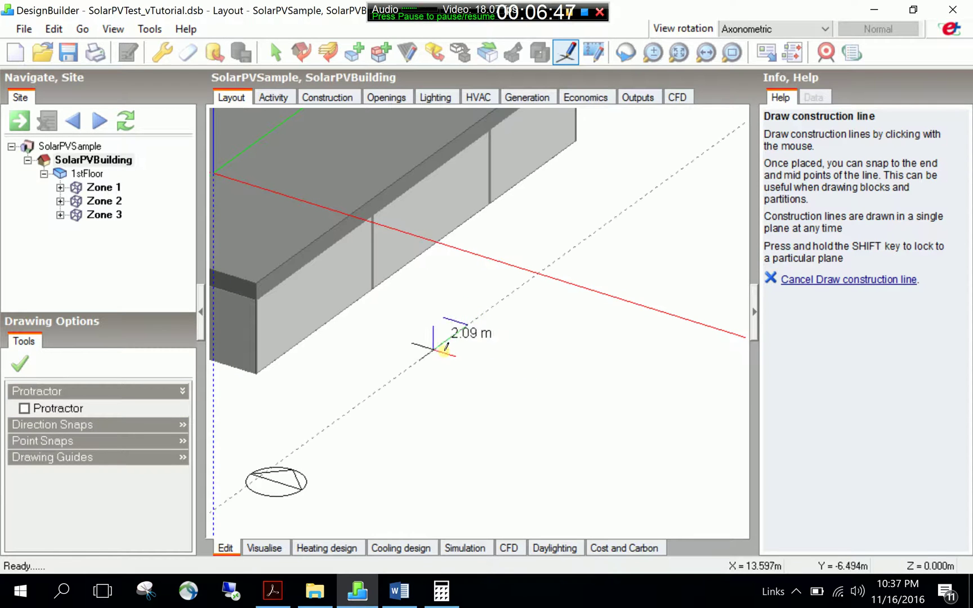
{"action": "type", "text": "0.58"}
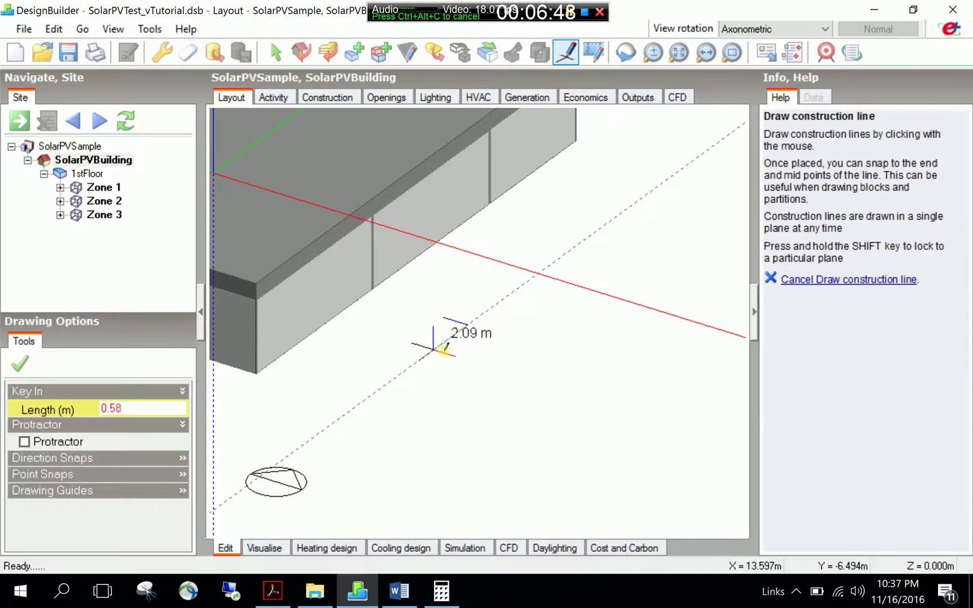
{"action": "type", "text": "4"}
{"action": "key", "text": "Return"}
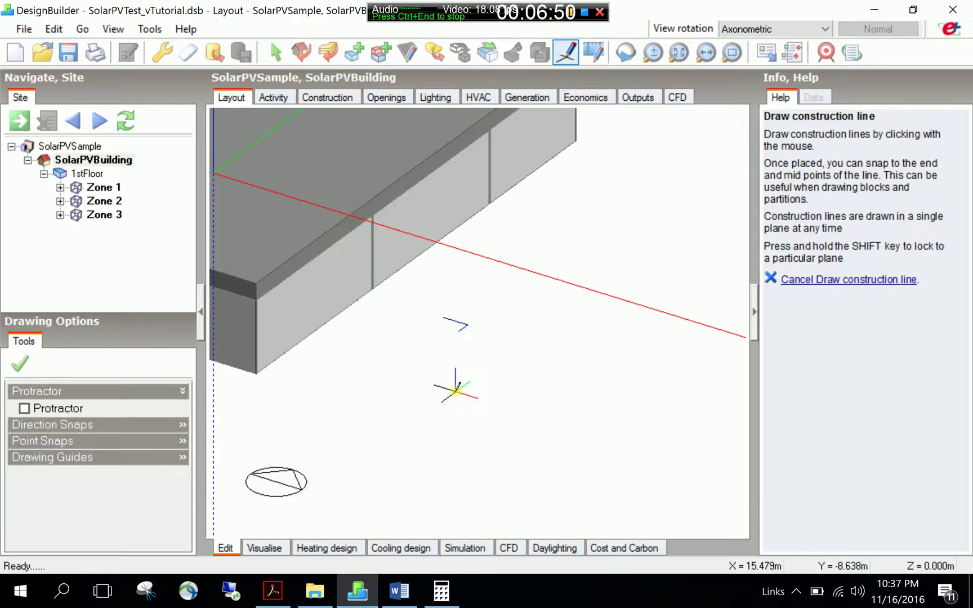
Draw a photovoltaic solar collector across the 1 m and 0.584 m construction lines and compare its area with the Calculator result
{"action": "key", "text": "Escape"}
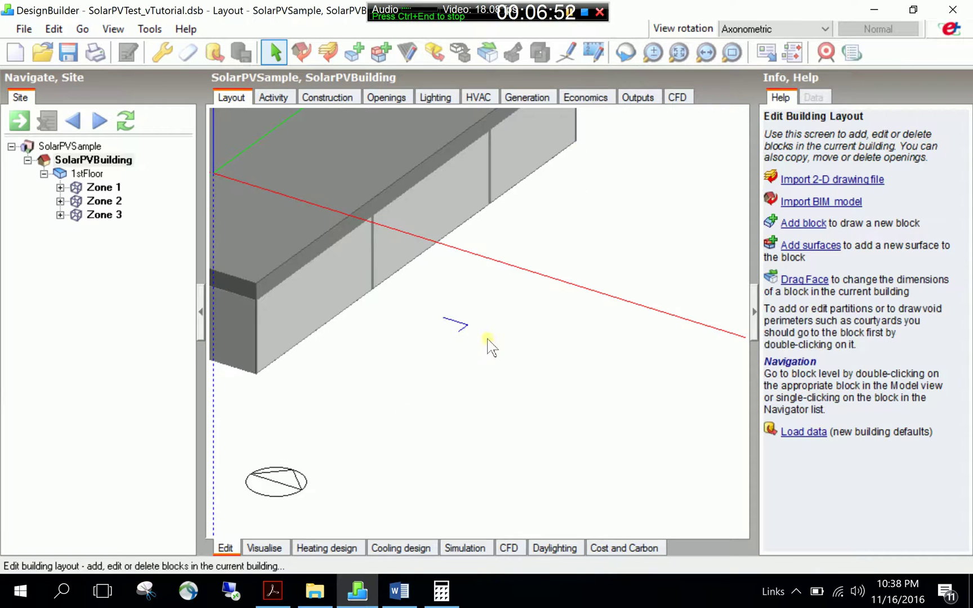
{"action": "scroll", "coordinate": [451, 331], "scroll_direction": "up", "scroll_amount": 4}
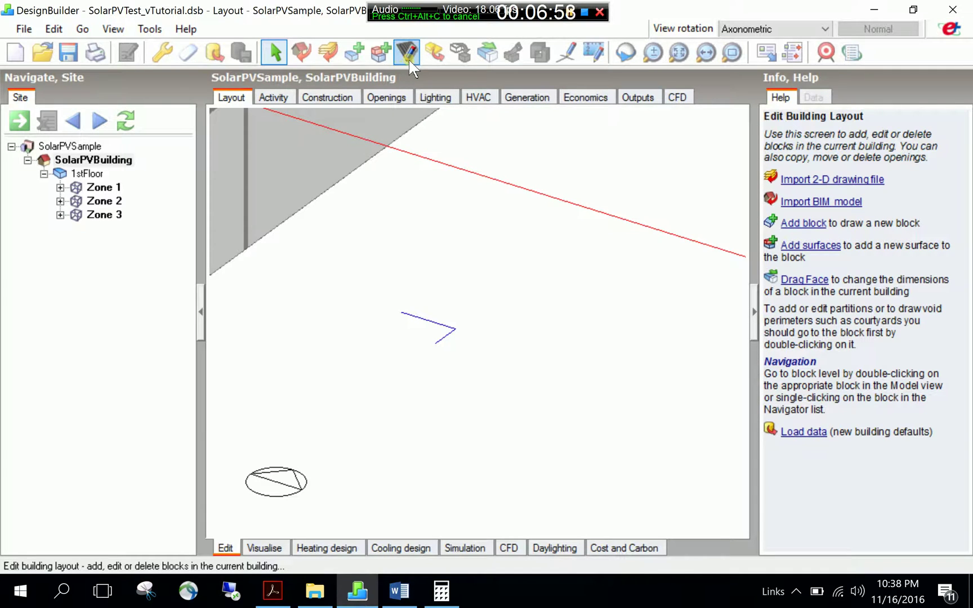
{"action": "left_click", "coordinate": [409, 57]}
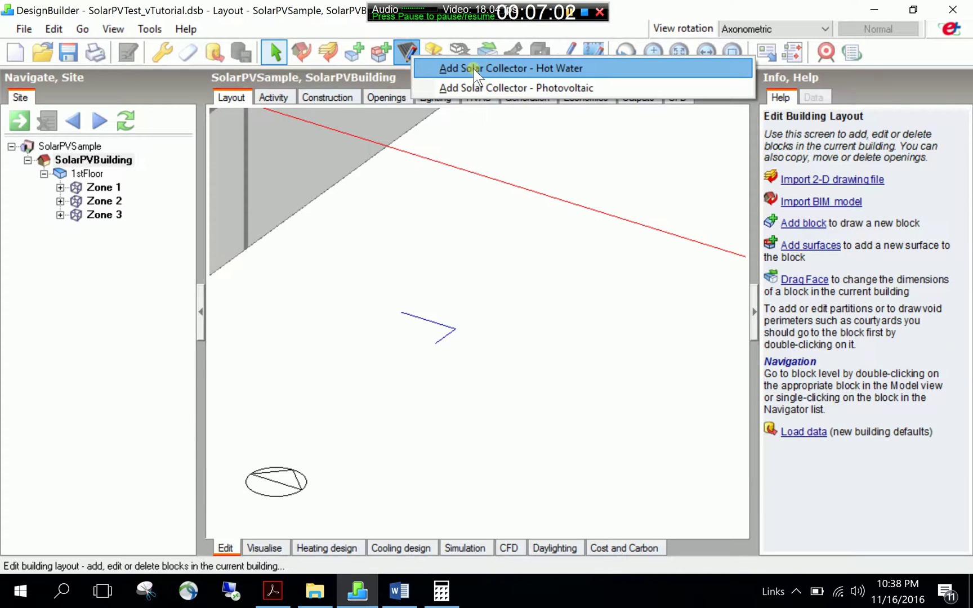
{"action": "left_click", "coordinate": [479, 90]}
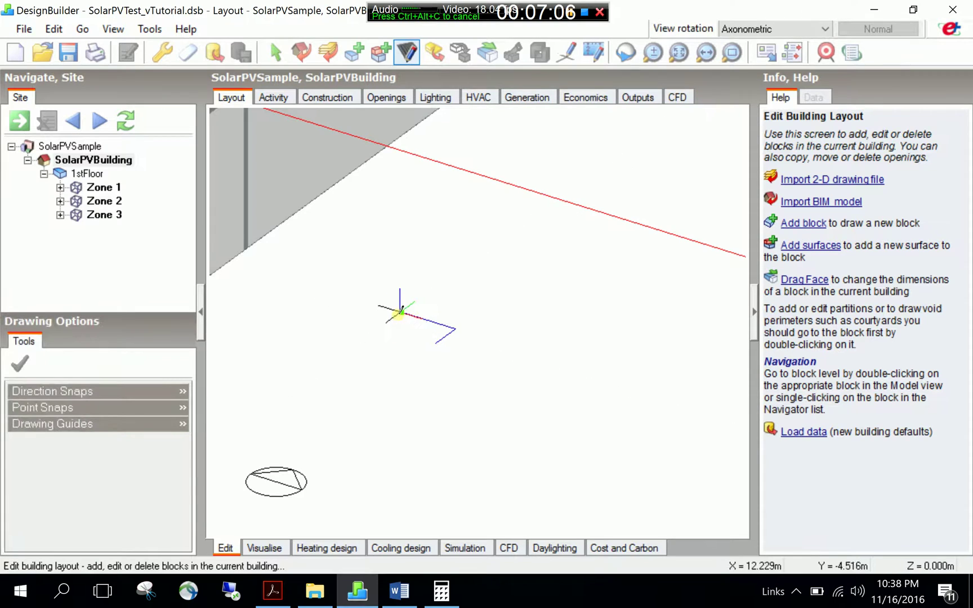
{"action": "left_click", "coordinate": [398, 311]}
{"action": "left_click", "coordinate": [434, 341]}
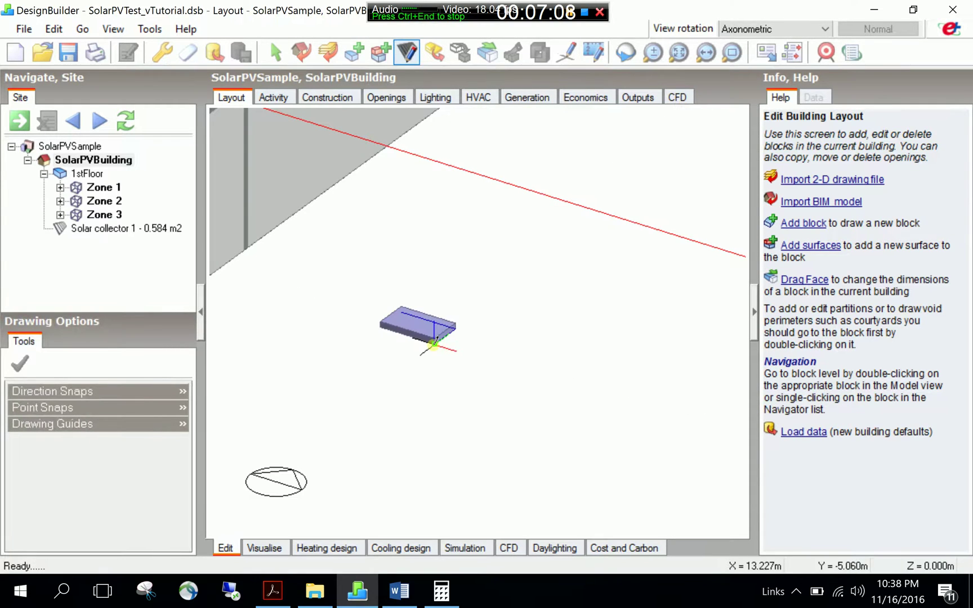
{"action": "key", "text": "Escape"}
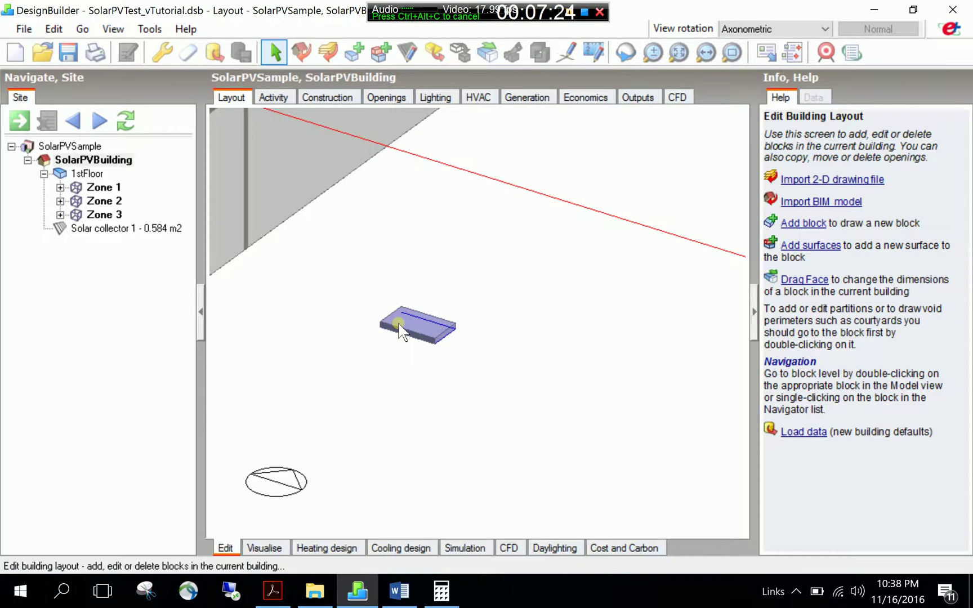
{"action": "left_click", "coordinate": [441, 590]}
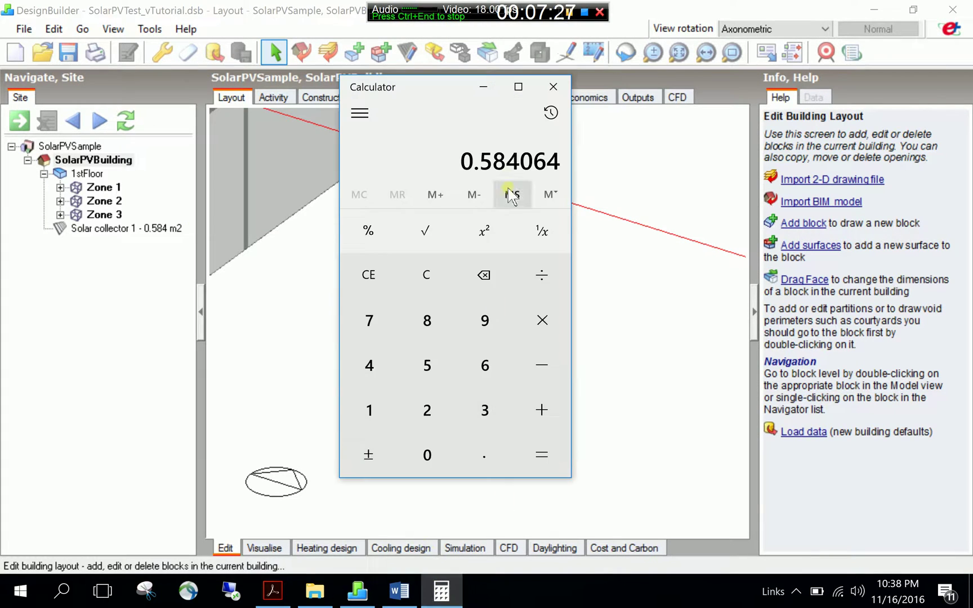
{"action": "left_click", "coordinate": [484, 87]}
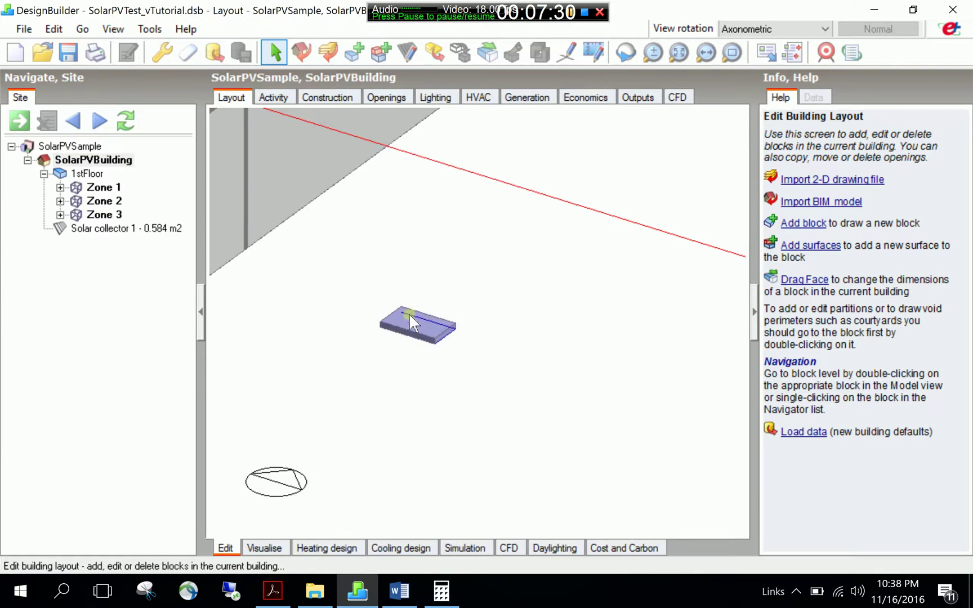
Clone the photovoltaic panel twice, placing the copies end to end along the X axis from its front corner
{"action": "left_click", "coordinate": [392, 319]}
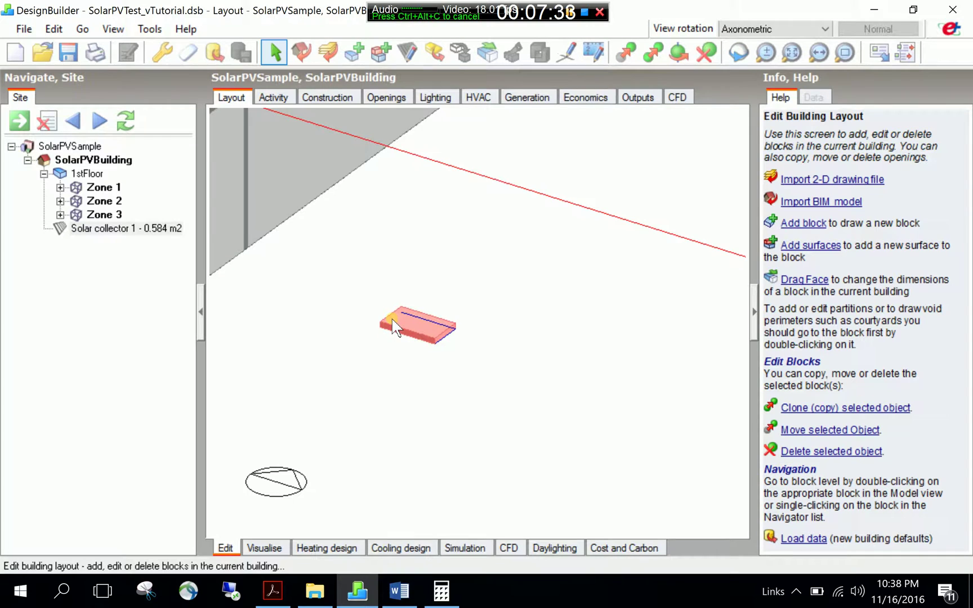
{"action": "left_click", "coordinate": [650, 54]}
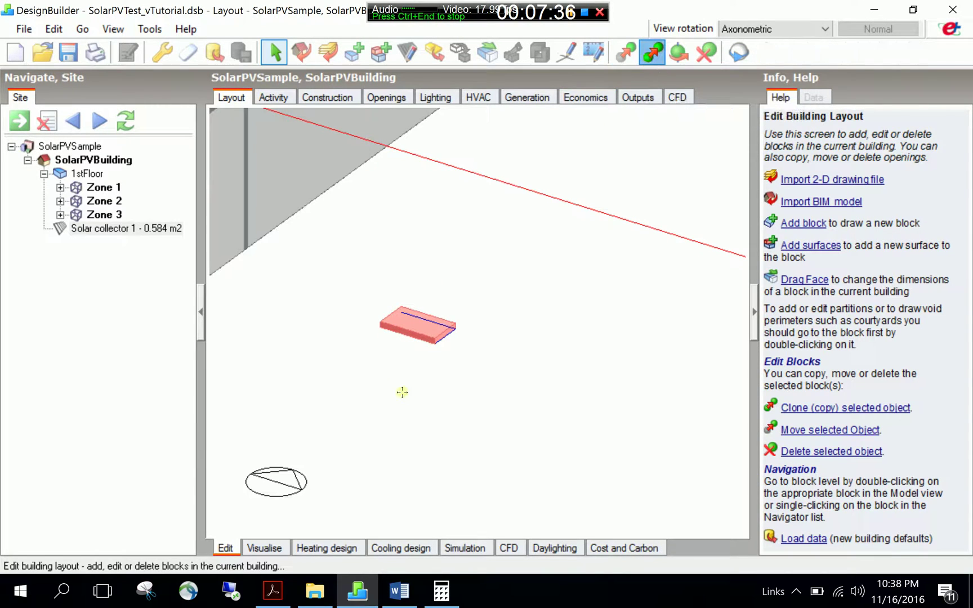
{"action": "left_click", "coordinate": [379, 326]}
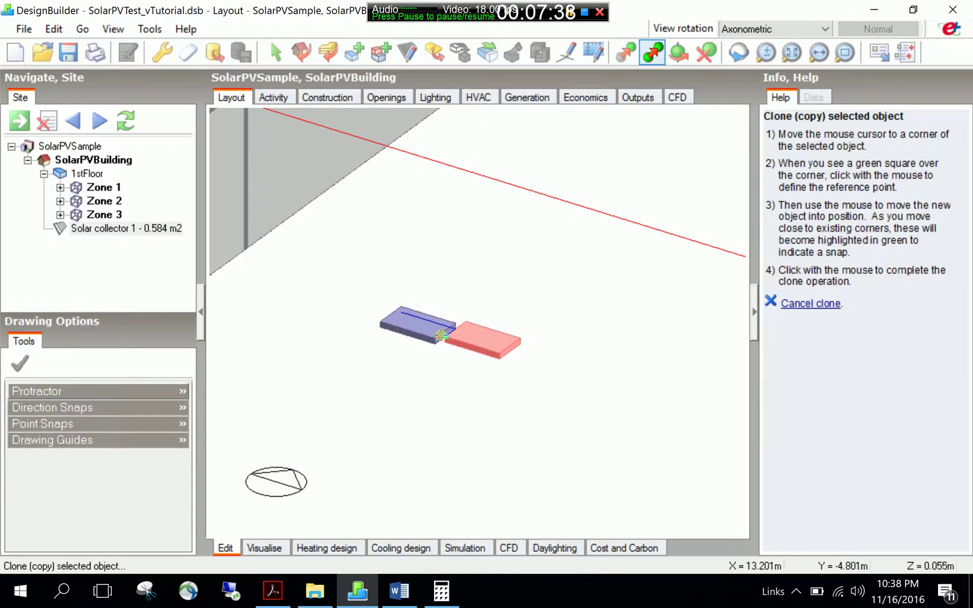
{"action": "left_click", "coordinate": [436, 340]}
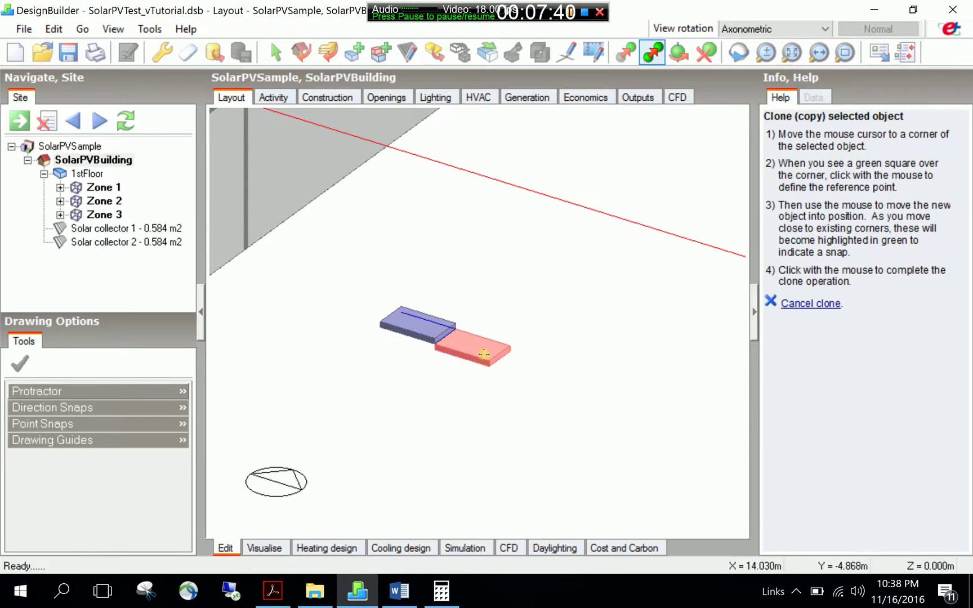
{"action": "left_click", "coordinate": [436, 342]}
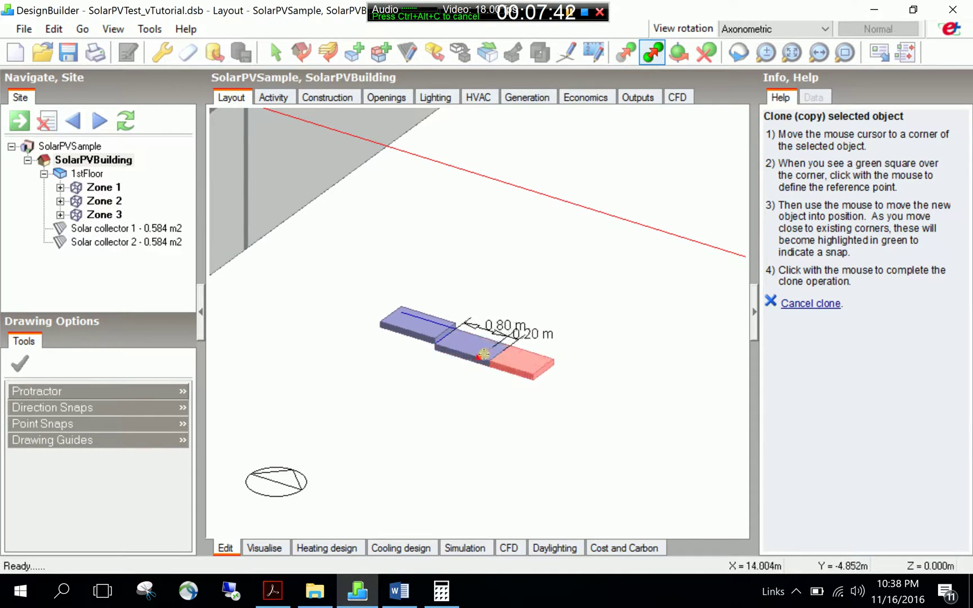
{"action": "left_click", "coordinate": [483, 354]}
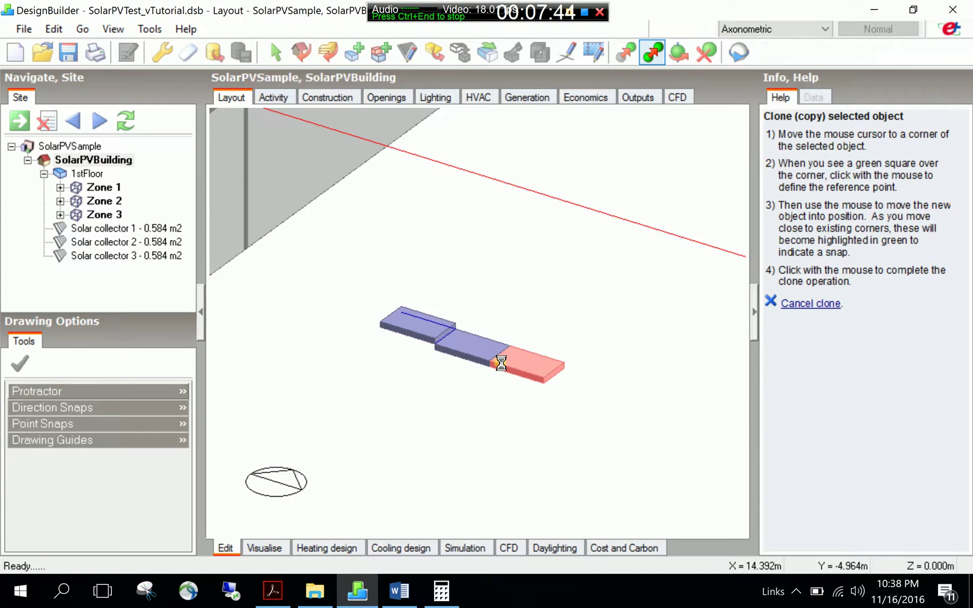
{"action": "key", "text": "Escape"}
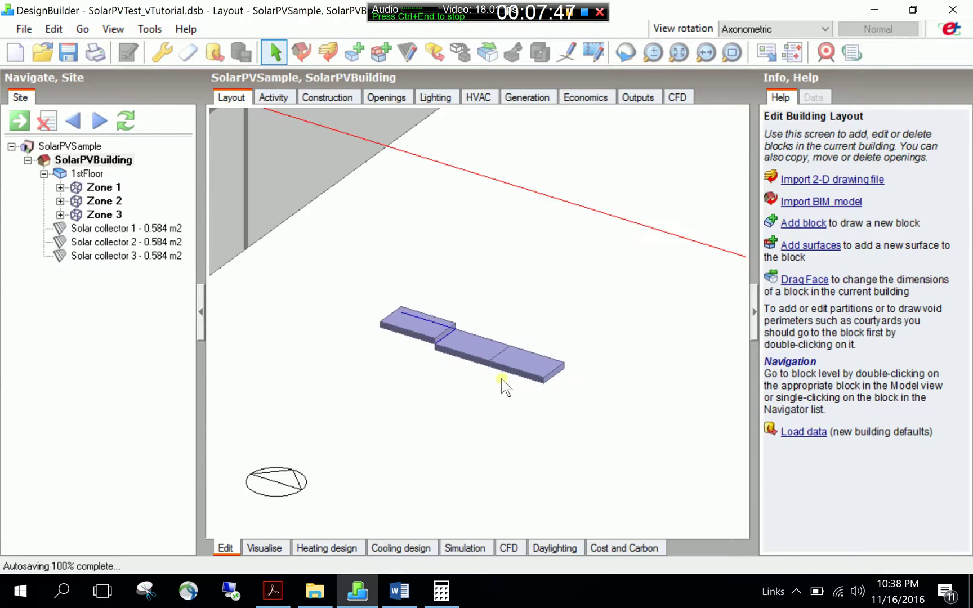
Draw a 5 m construction line parallel to the X axis on the ground in front of the row of panels
{"action": "scroll", "coordinate": [504, 388], "scroll_direction": "down", "scroll_amount": 1}
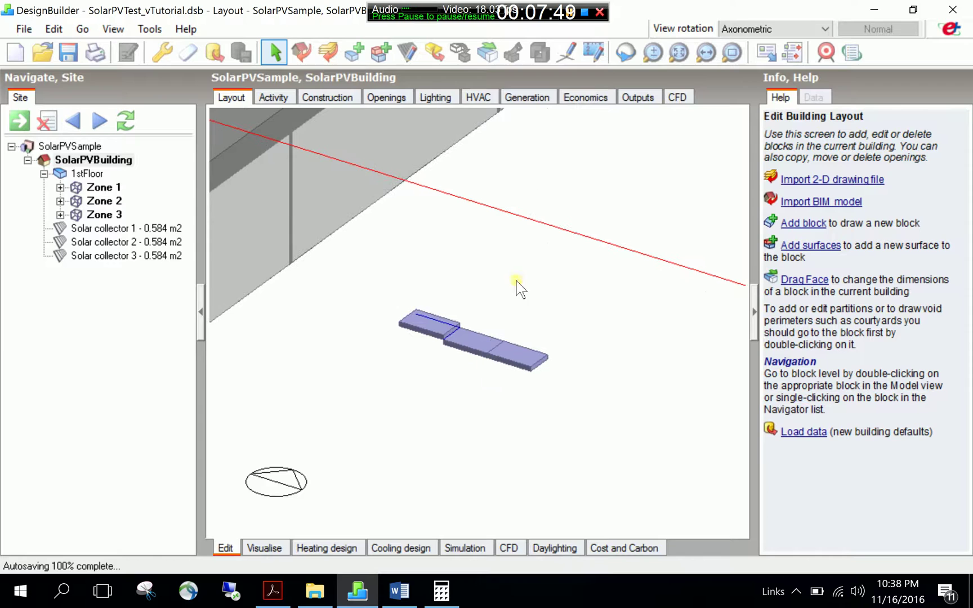
{"action": "left_click", "coordinate": [565, 53]}
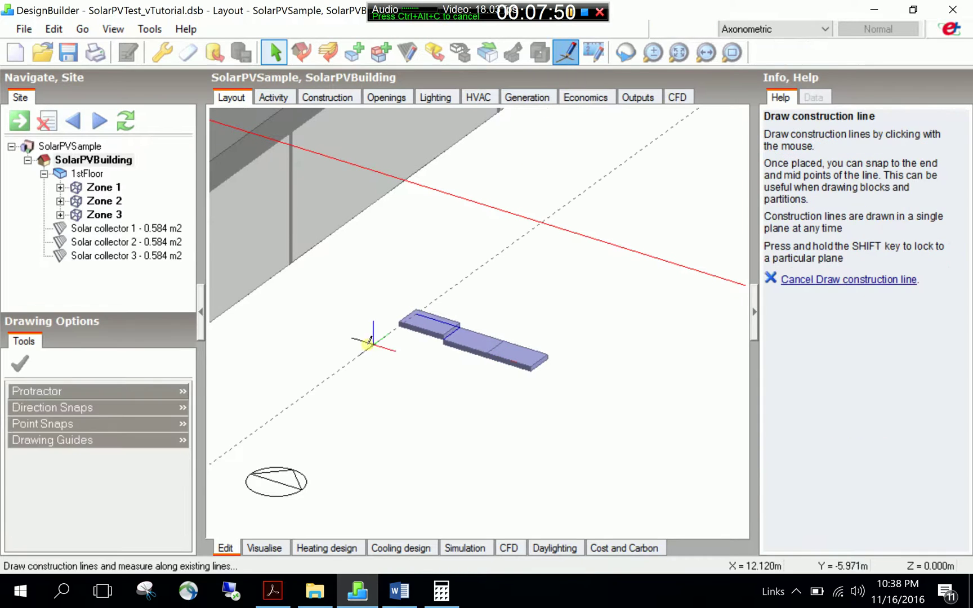
{"action": "left_click", "coordinate": [362, 353]}
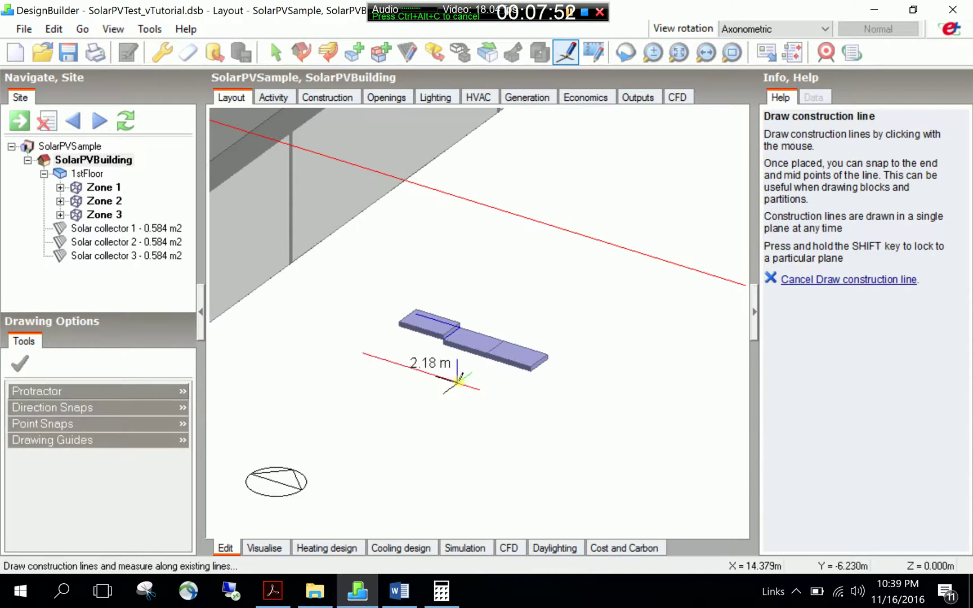
{"action": "type", "text": "5"}
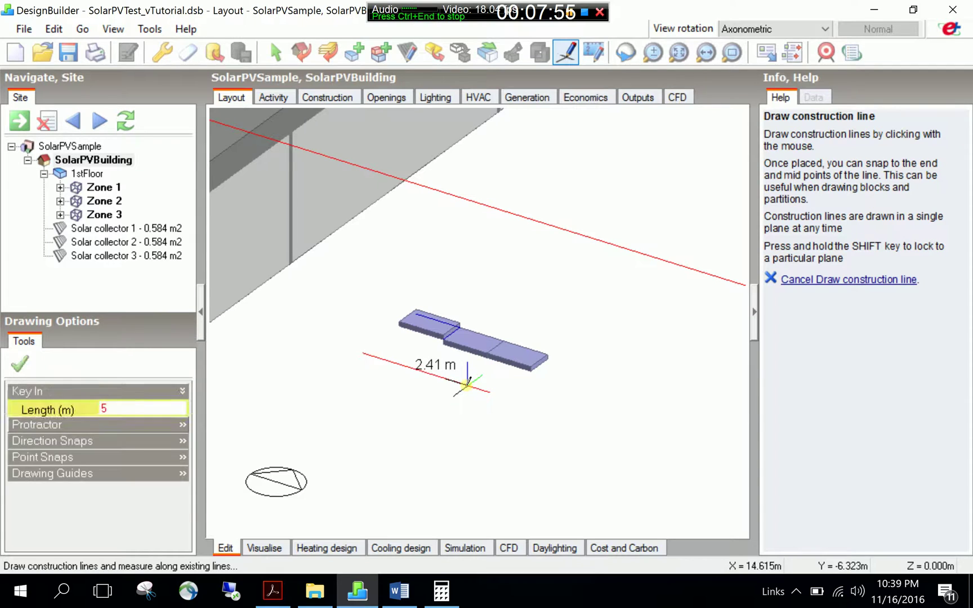
{"action": "key", "text": "Return"}
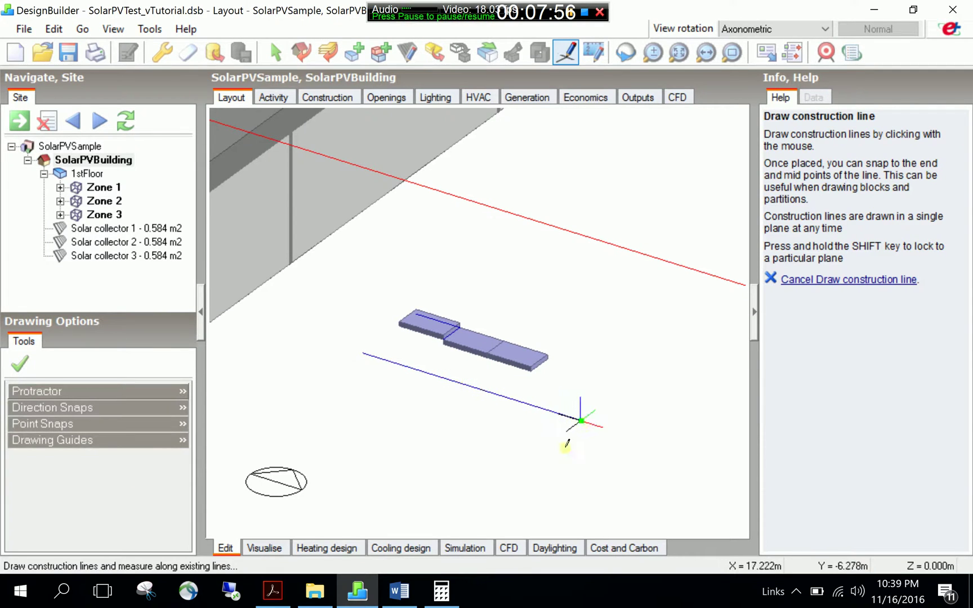
Draw a 0.584 m construction line from the far end of the 5 m line, parallel to the Y axis
{"action": "left_click", "coordinate": [581, 419]}
{"action": "type", "text": "0"}
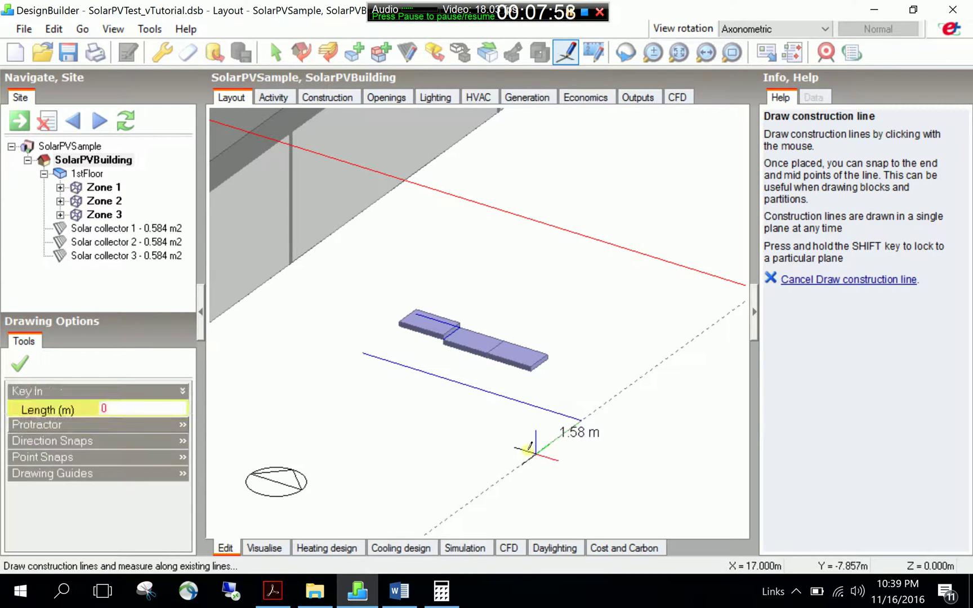
{"action": "type", "text": ".584"}
{"action": "key", "text": "Return"}
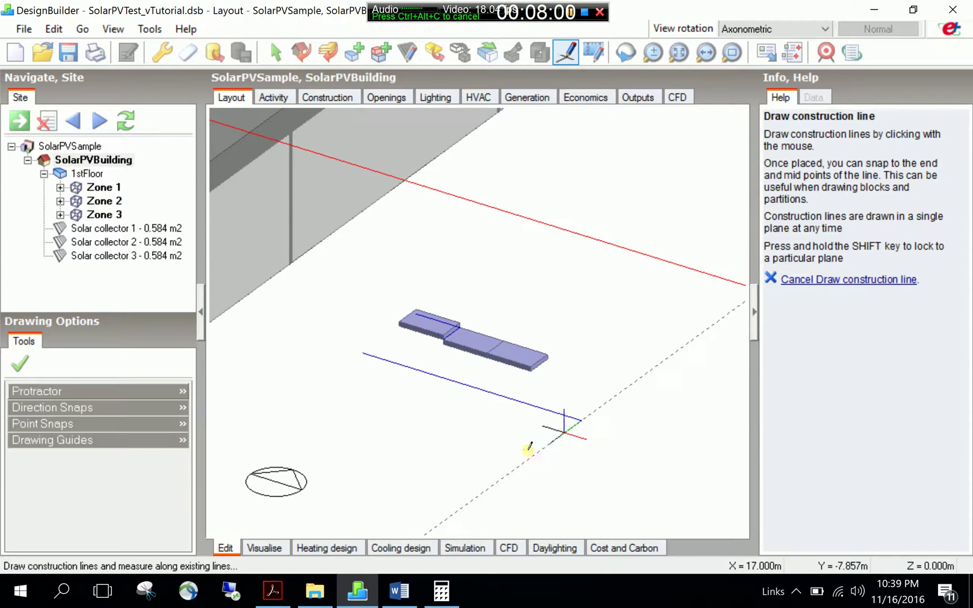
{"action": "key", "text": "Escape"}
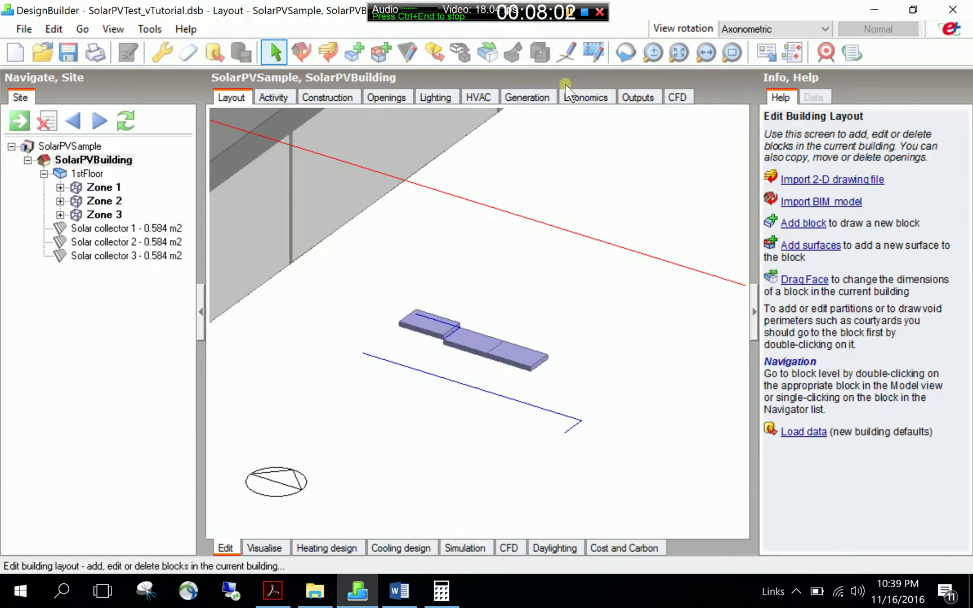
Draw a single photovoltaic solar collector spanning the 5 m and 0.584 m construction lines
{"action": "left_click", "coordinate": [405, 57]}
{"action": "left_click", "coordinate": [477, 90]}
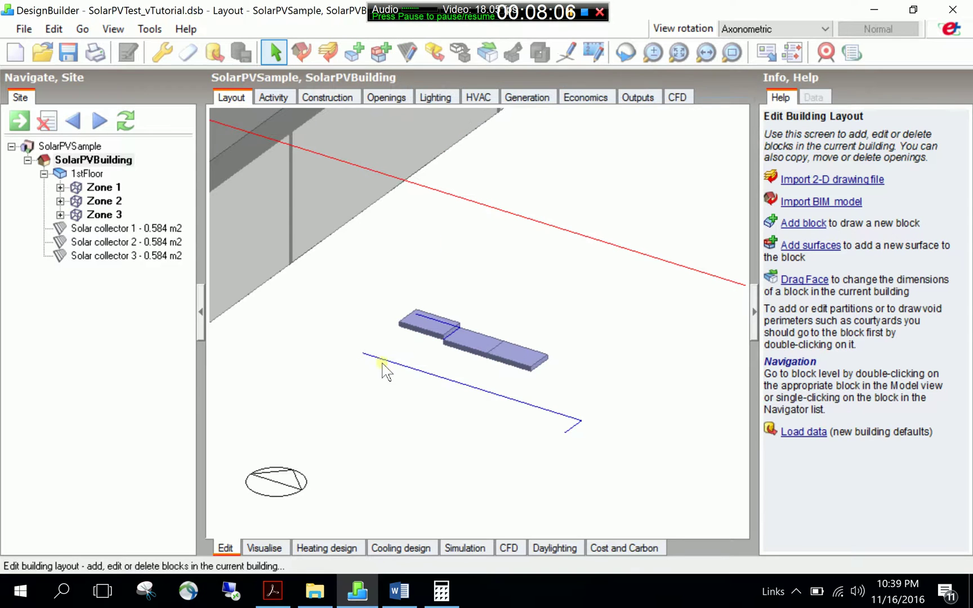
{"action": "left_click", "coordinate": [365, 352]}
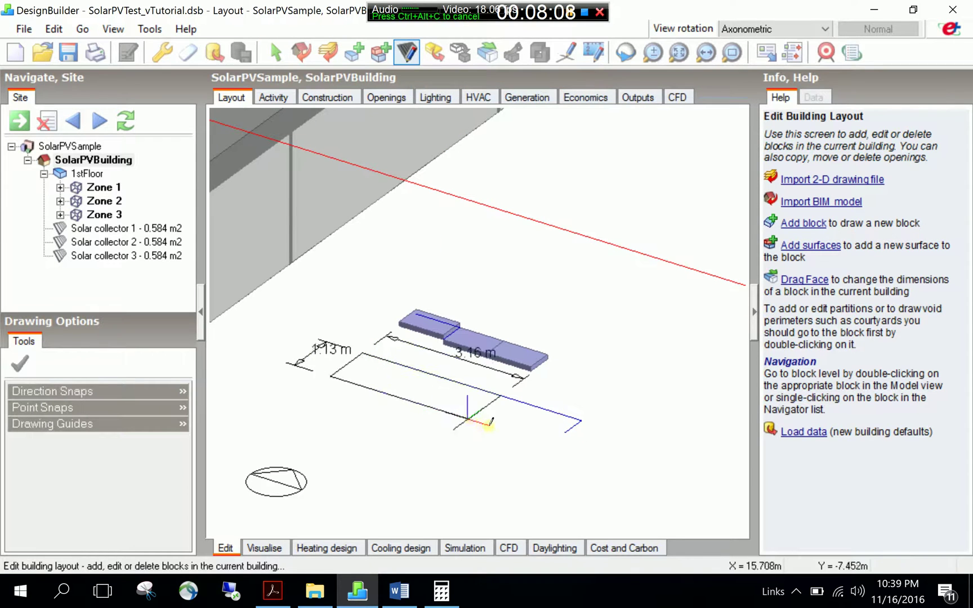
{"action": "left_click", "coordinate": [559, 433]}
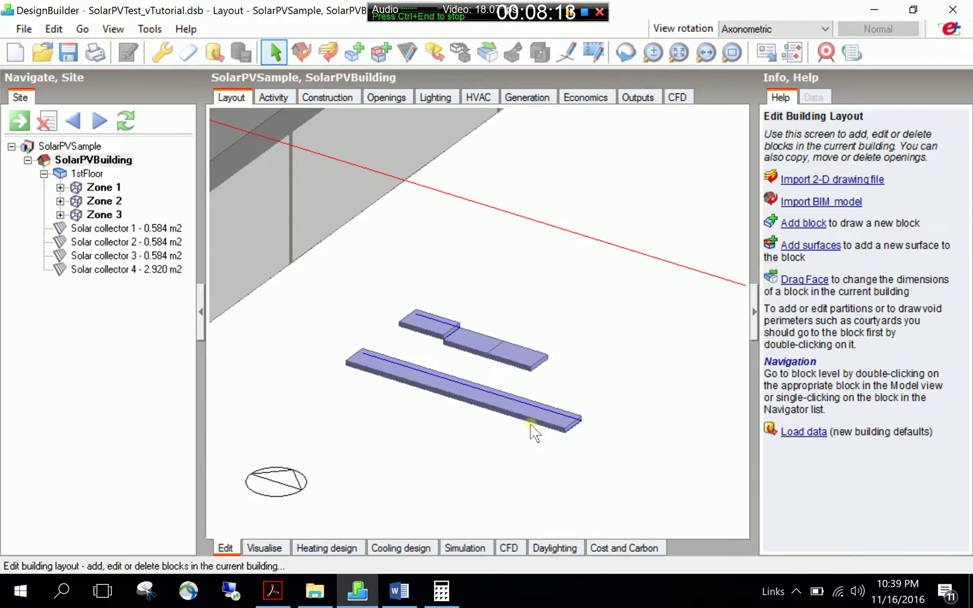
Delete the two cloned panels beside the original small panel
{"action": "left_click", "coordinate": [511, 406]}
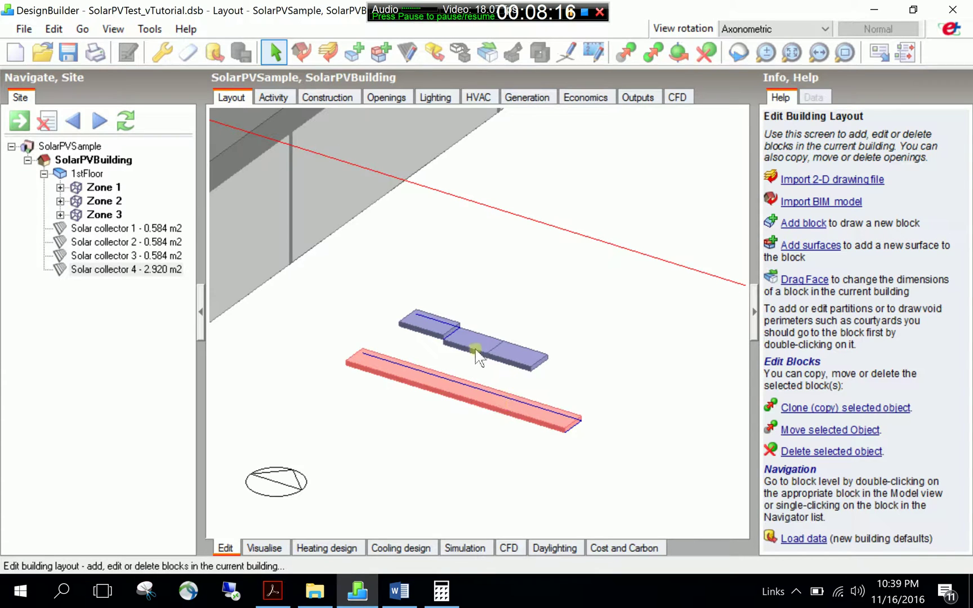
{"action": "left_click", "coordinate": [466, 332]}
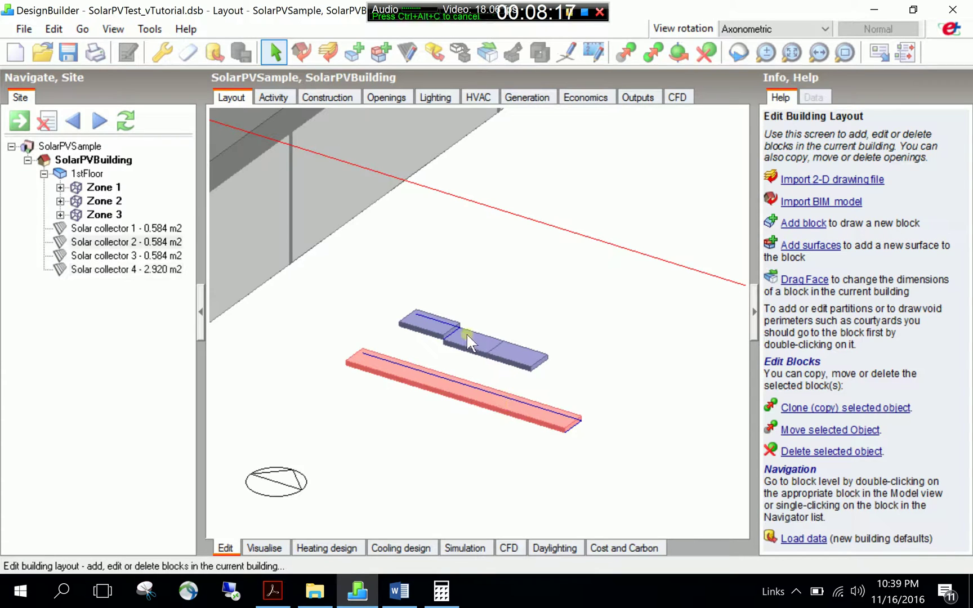
{"action": "left_click", "coordinate": [510, 353], "text": "ctrl"}
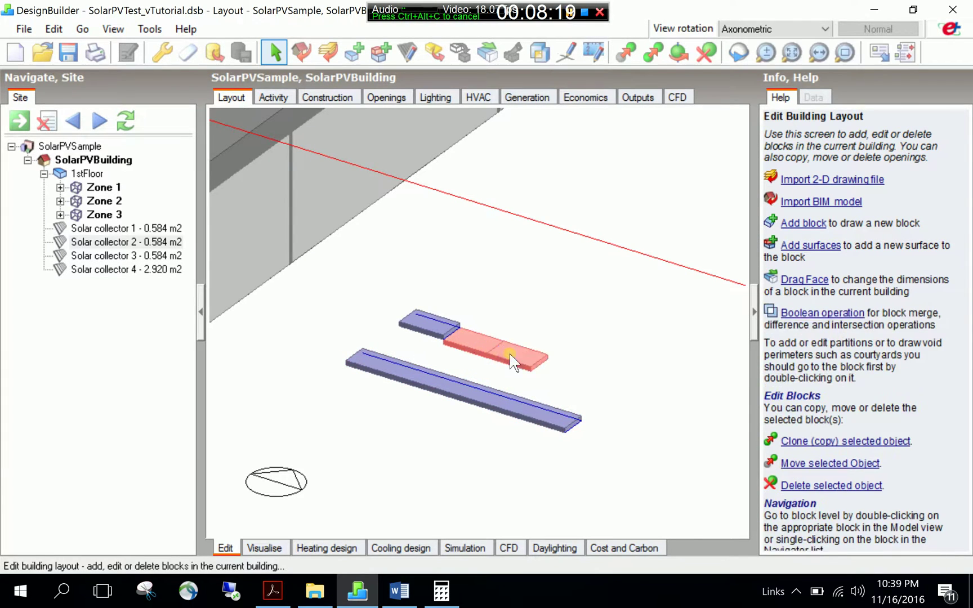
{"action": "left_click", "coordinate": [706, 53]}
{"action": "left_click", "coordinate": [454, 354]}
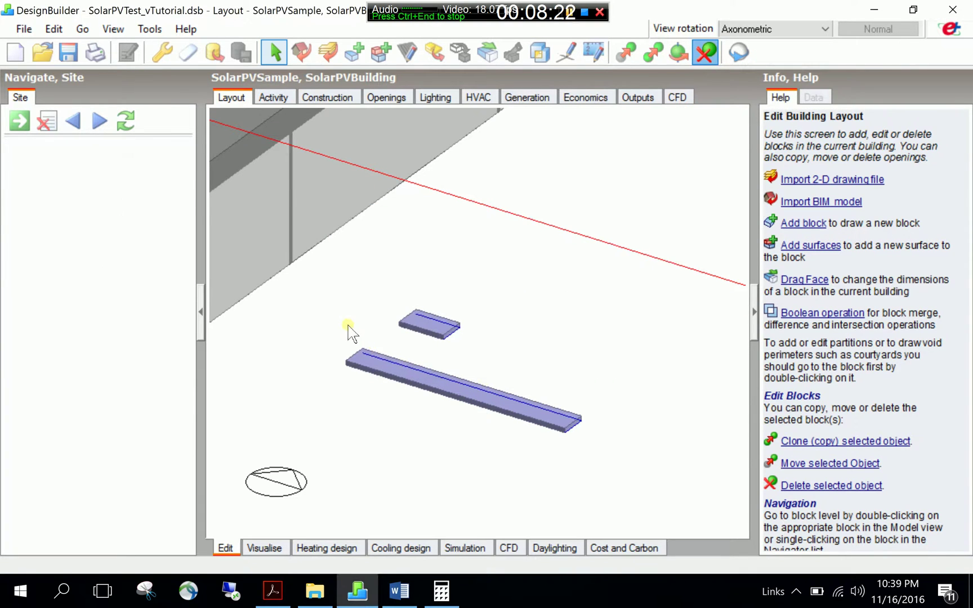
Delete the remaining 1 m × 0.584 m panel, keeping only the 5 m long collector
{"action": "left_click", "coordinate": [410, 375]}
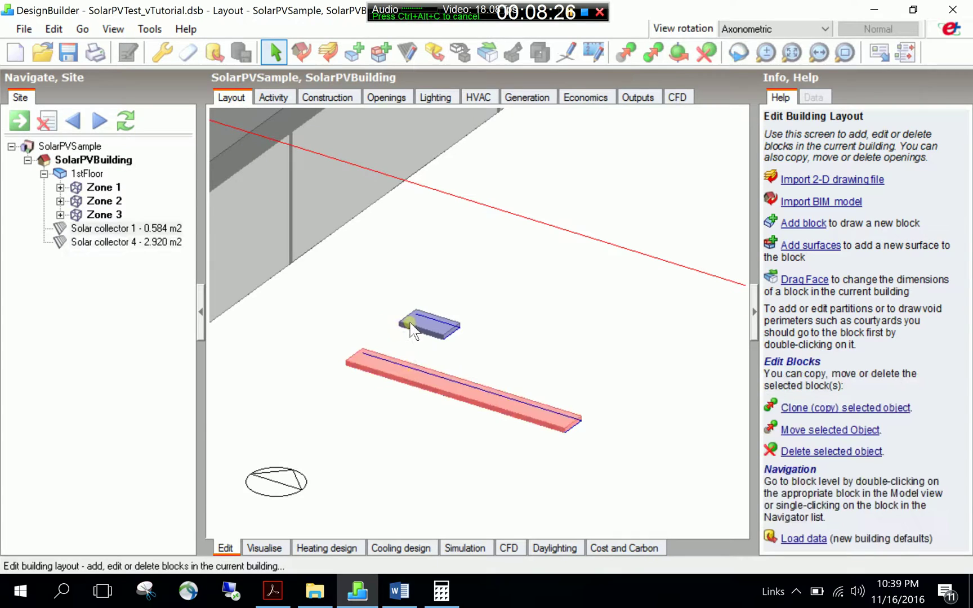
{"action": "left_click", "coordinate": [407, 329]}
{"action": "left_click", "coordinate": [413, 374]}
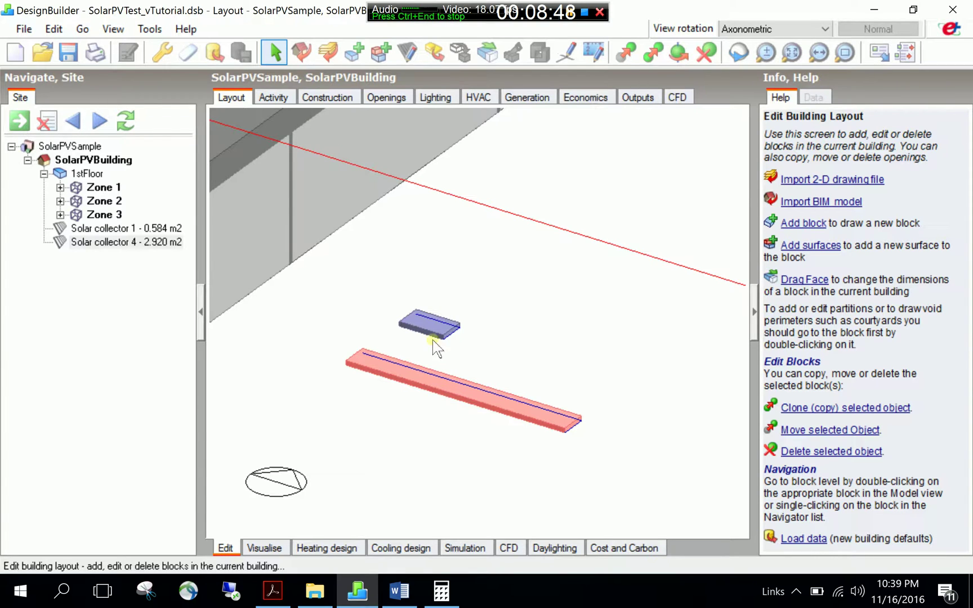
{"action": "left_click", "coordinate": [423, 326]}
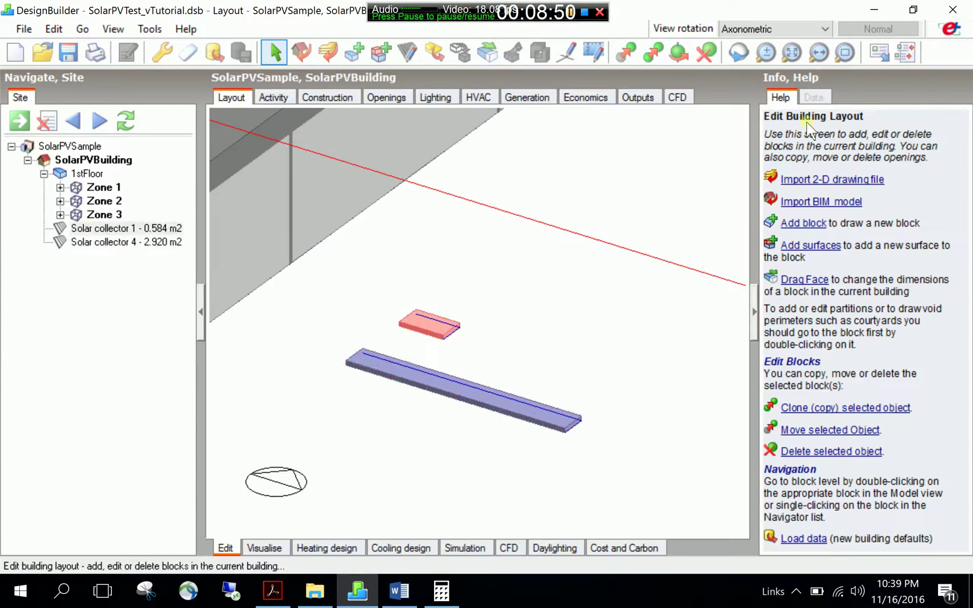
{"action": "left_click", "coordinate": [705, 53]}
{"action": "left_click", "coordinate": [464, 352]}
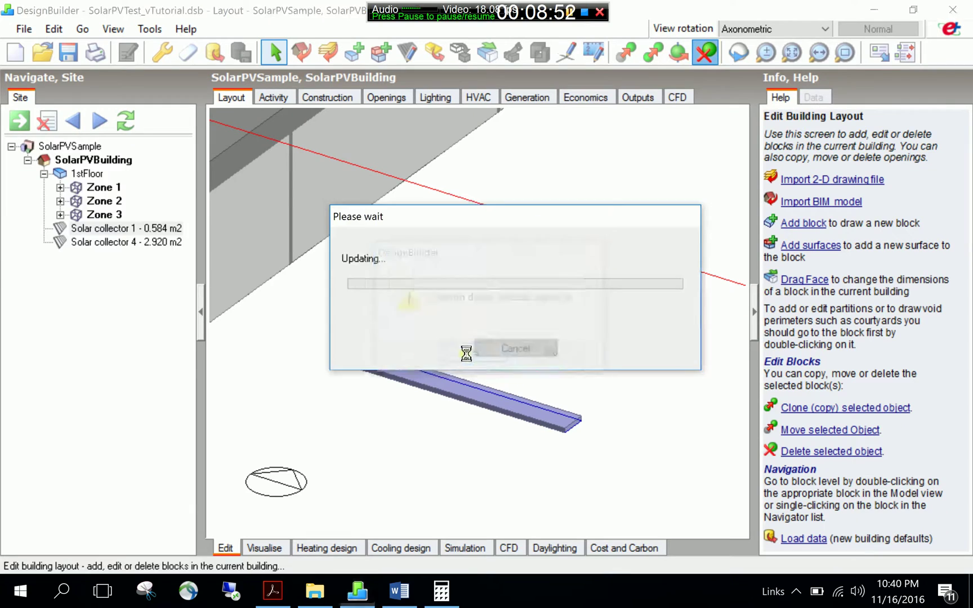
Remove all construction lines from the building layout
{"action": "right_click", "coordinate": [523, 262]}
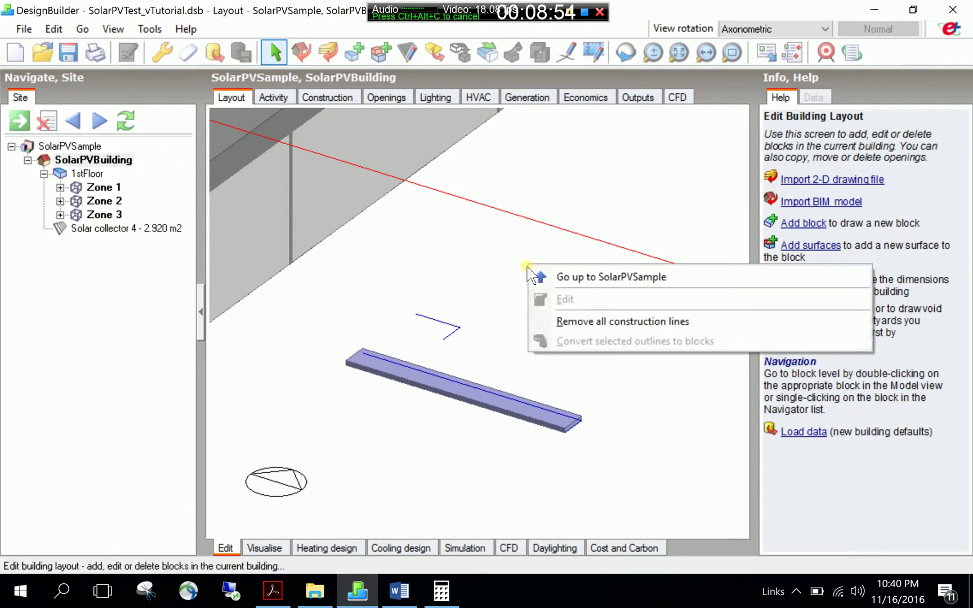
{"action": "right_click", "coordinate": [483, 245]}
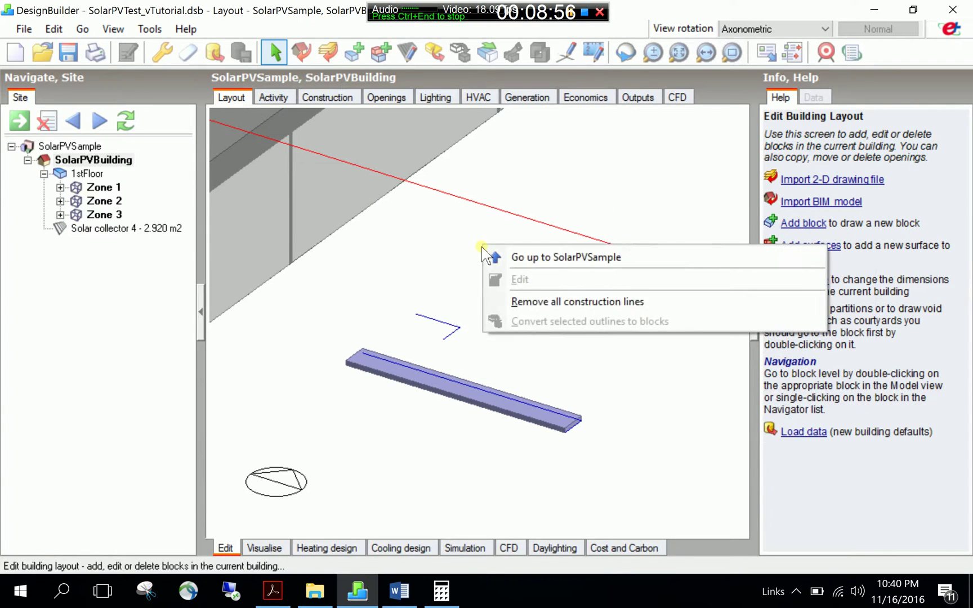
{"action": "left_click", "coordinate": [522, 301]}
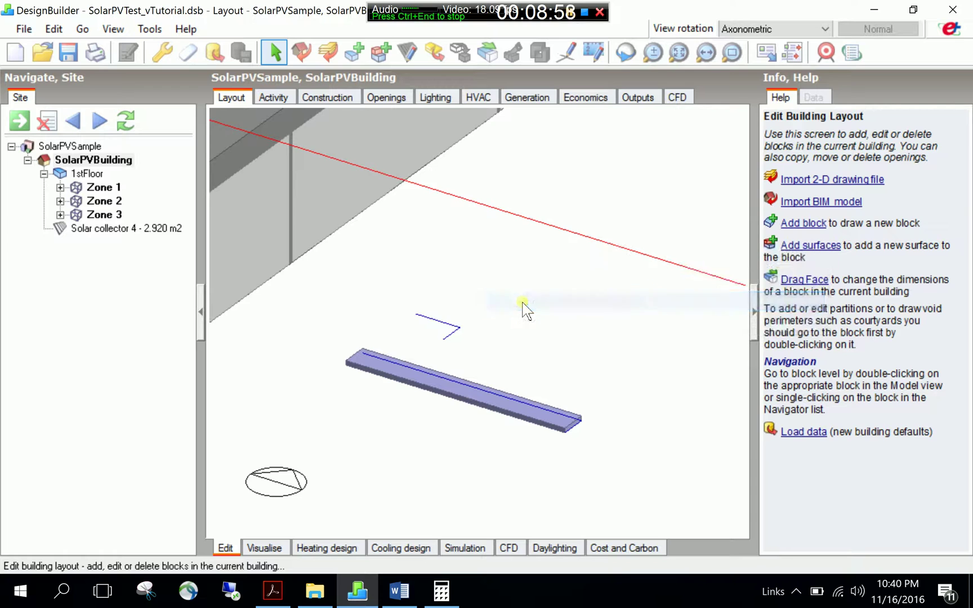
{"action": "scroll", "coordinate": [523, 306], "scroll_direction": "down", "scroll_amount": 5}
{"action": "scroll", "coordinate": [462, 337], "scroll_direction": "up", "scroll_amount": 3}
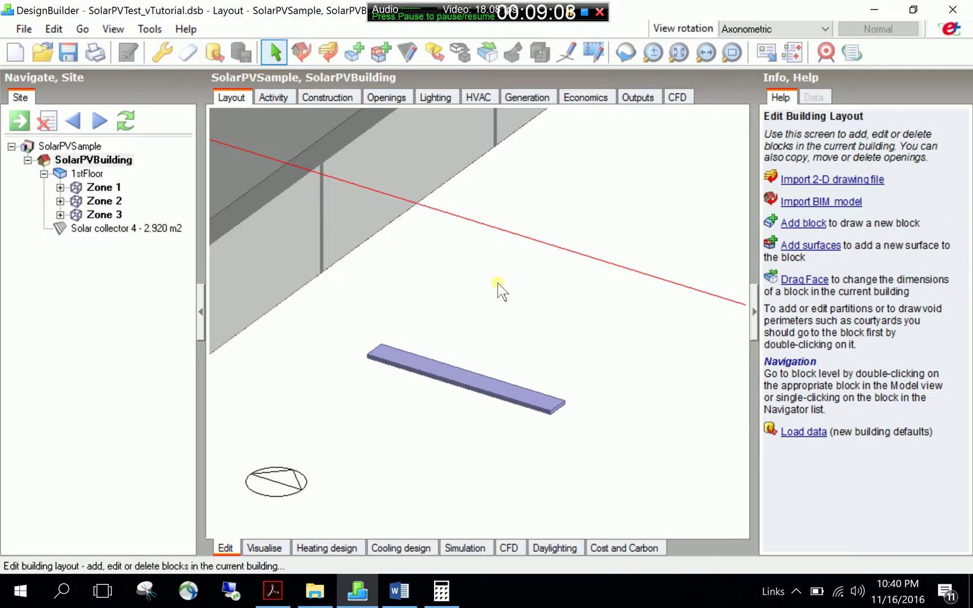
{"action": "scroll", "coordinate": [469, 392], "scroll_direction": "up", "scroll_amount": 1}
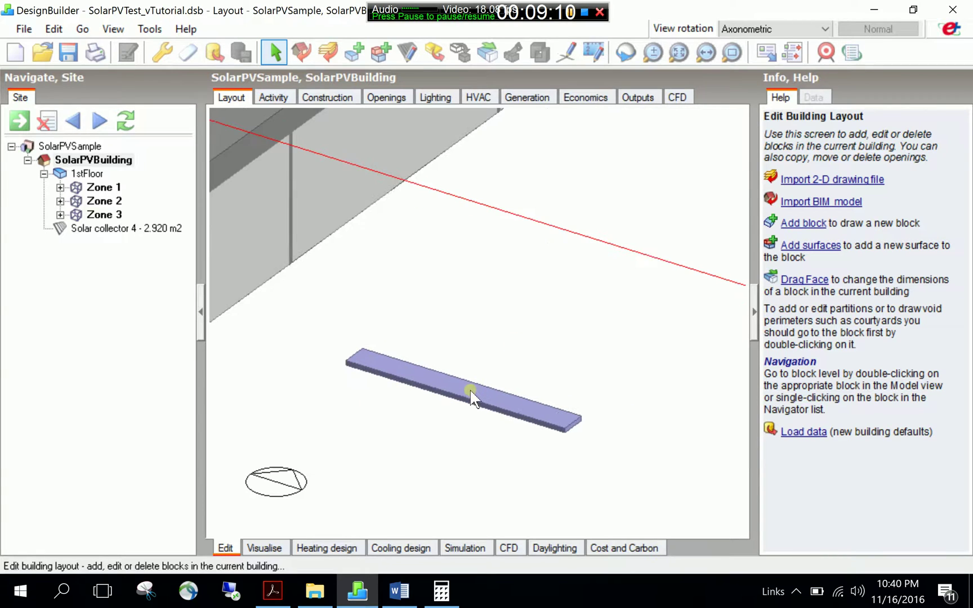
{"action": "scroll", "coordinate": [467, 388], "scroll_direction": "up", "scroll_amount": 4}
{"action": "scroll", "coordinate": [468, 386], "scroll_direction": "down", "scroll_amount": 3}
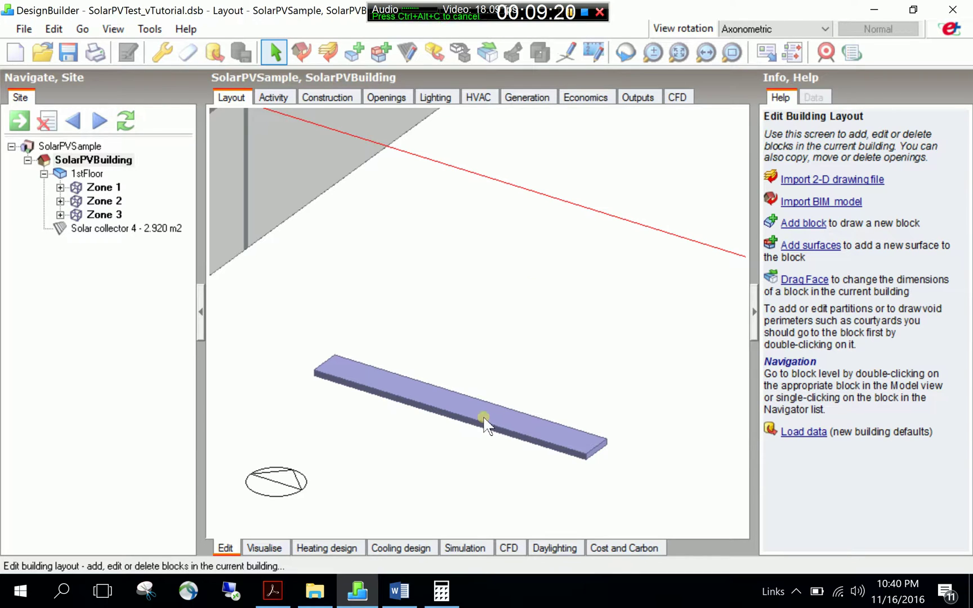
{"action": "left_click", "coordinate": [401, 390]}
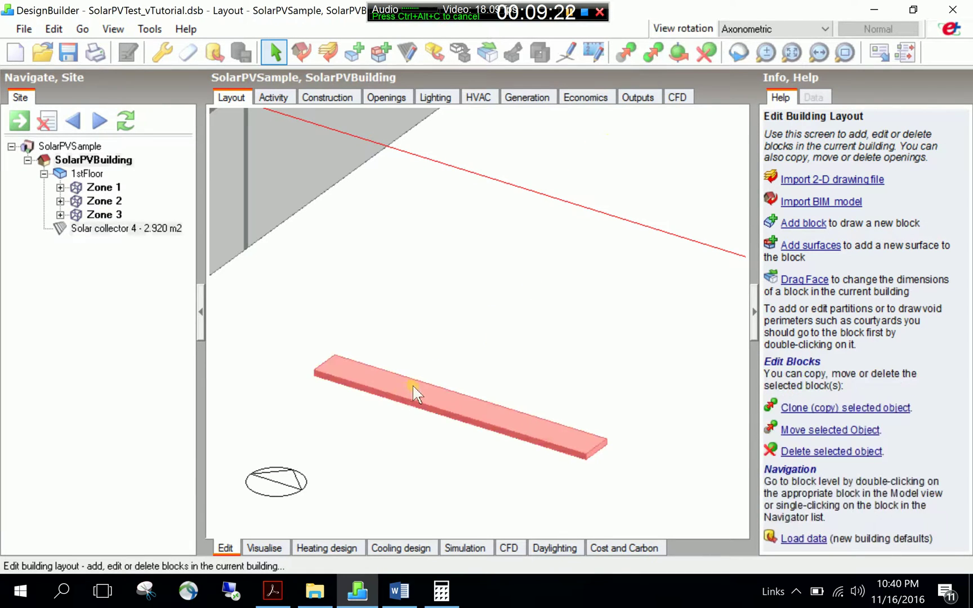
{"action": "left_click", "coordinate": [684, 56]}
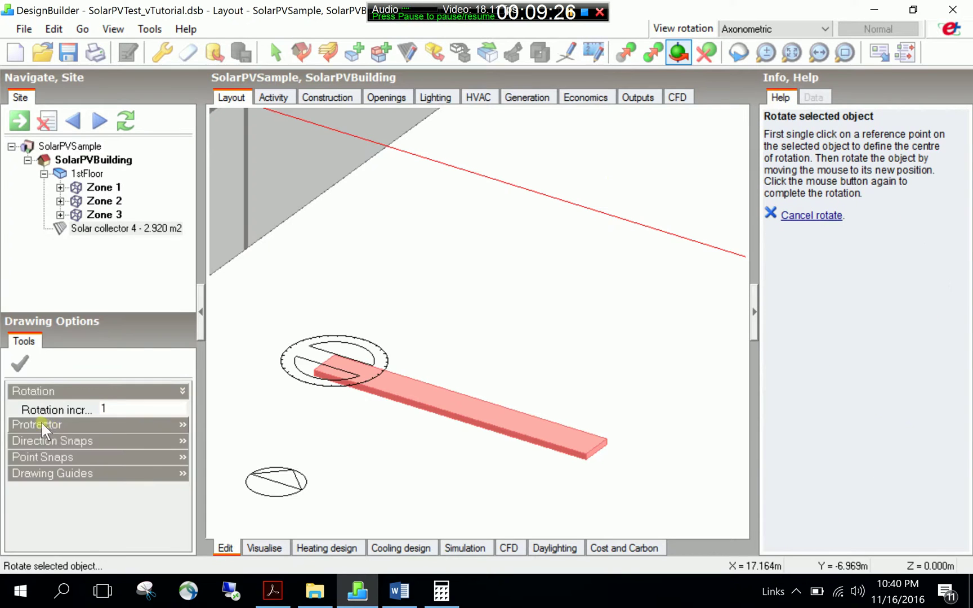
{"action": "left_click", "coordinate": [41, 423]}
{"action": "double_click", "coordinate": [113, 458]}
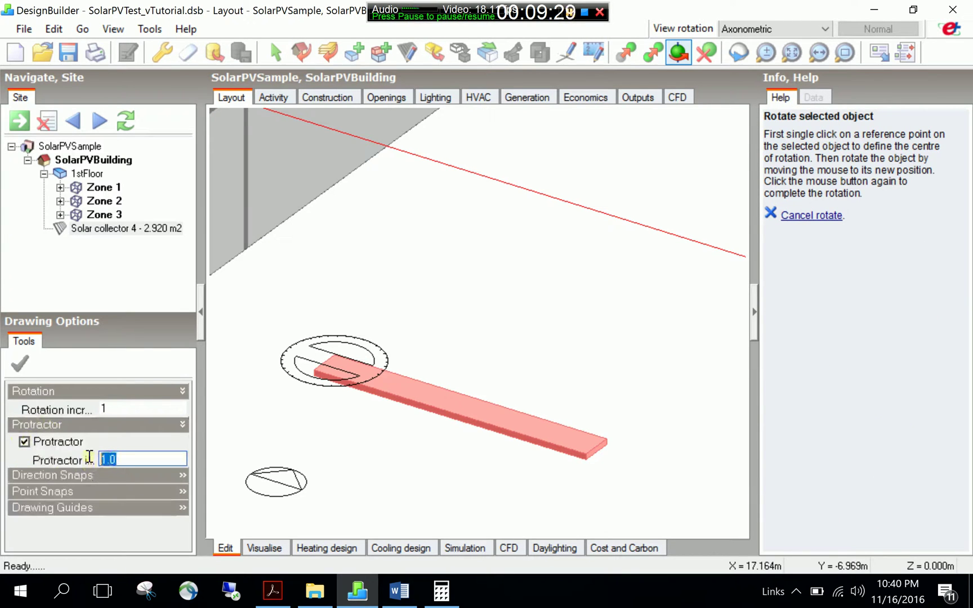
{"action": "type", "text": "1"}
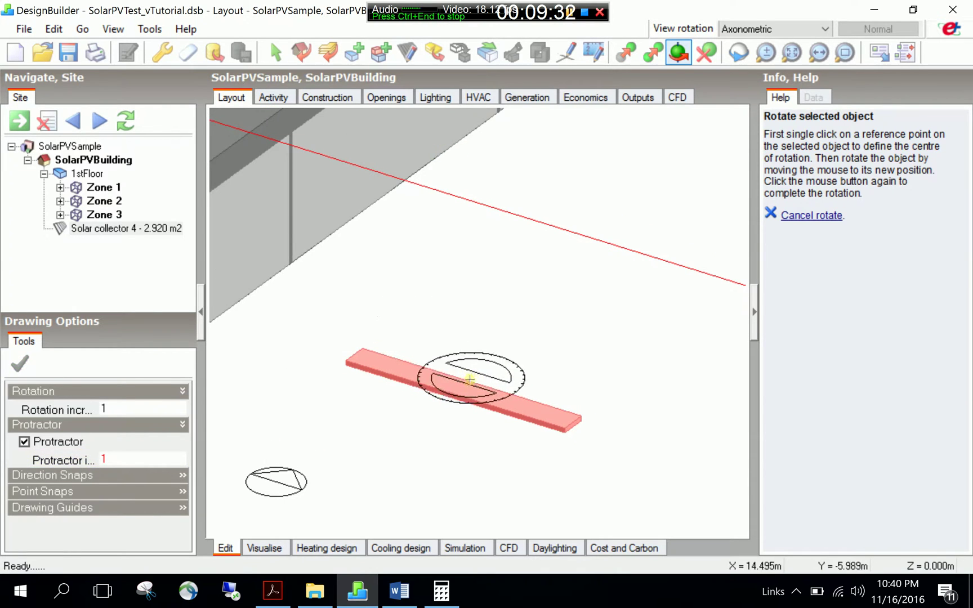
{"action": "left_click", "coordinate": [461, 386]}
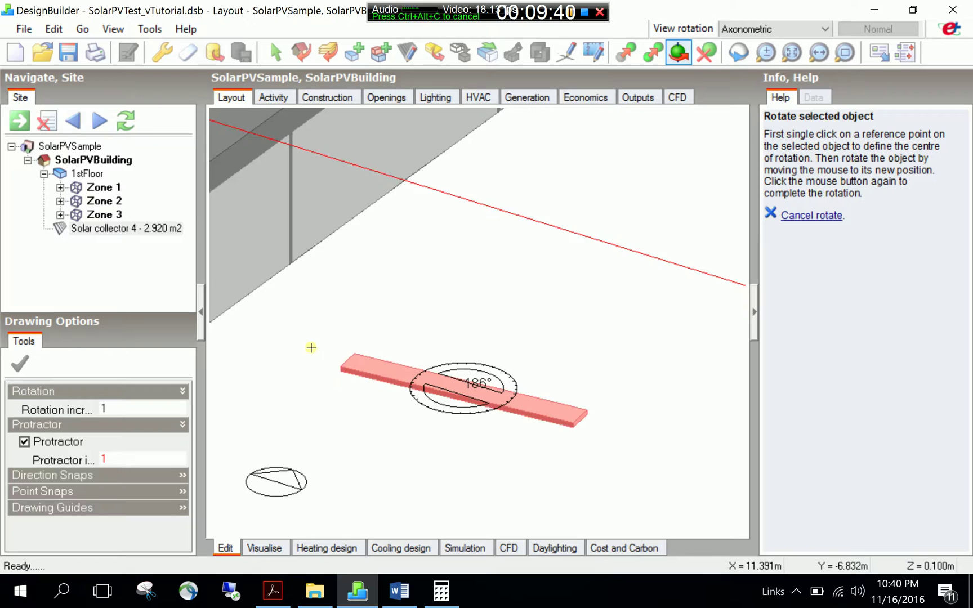
{"action": "left_click", "coordinate": [312, 348]}
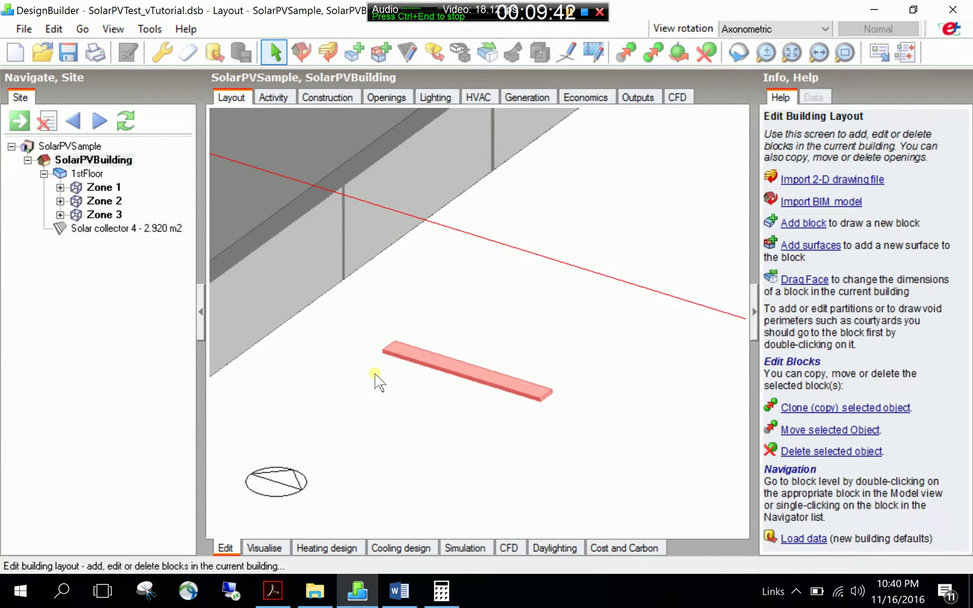
{"action": "scroll", "coordinate": [410, 397], "scroll_direction": "up", "scroll_amount": 2}
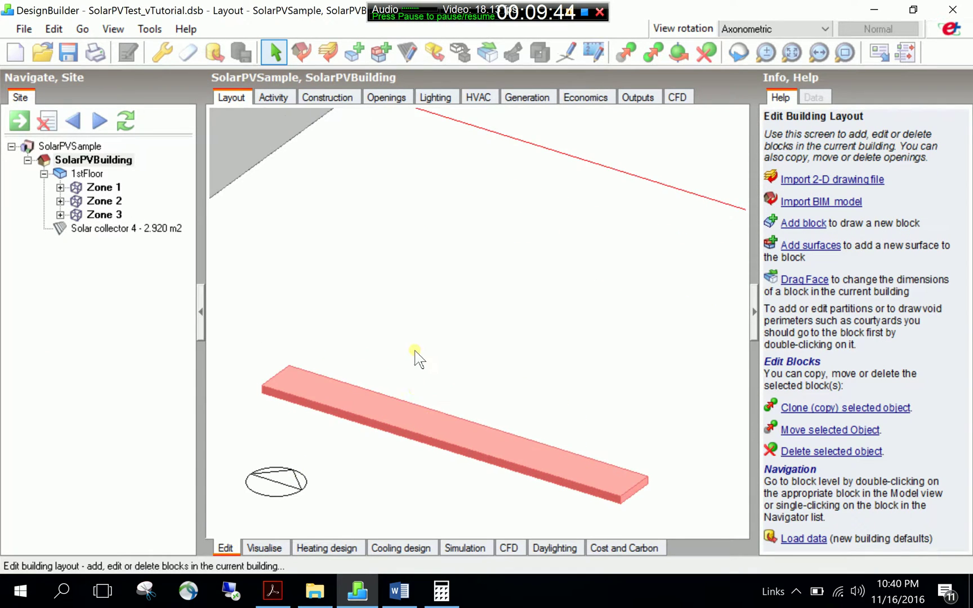
{"action": "scroll", "coordinate": [441, 337], "scroll_direction": "down", "scroll_amount": 2}
{"action": "left_click", "coordinate": [441, 337]}
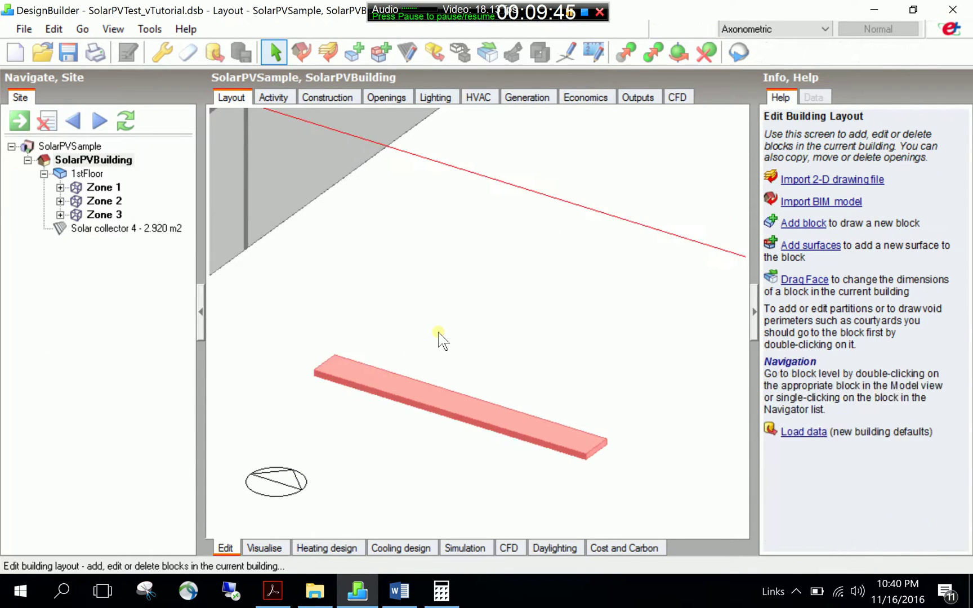
Tilt the 5 m long solar collector by rotating it 27° in the plane of its short end face
{"action": "left_click", "coordinate": [438, 392]}
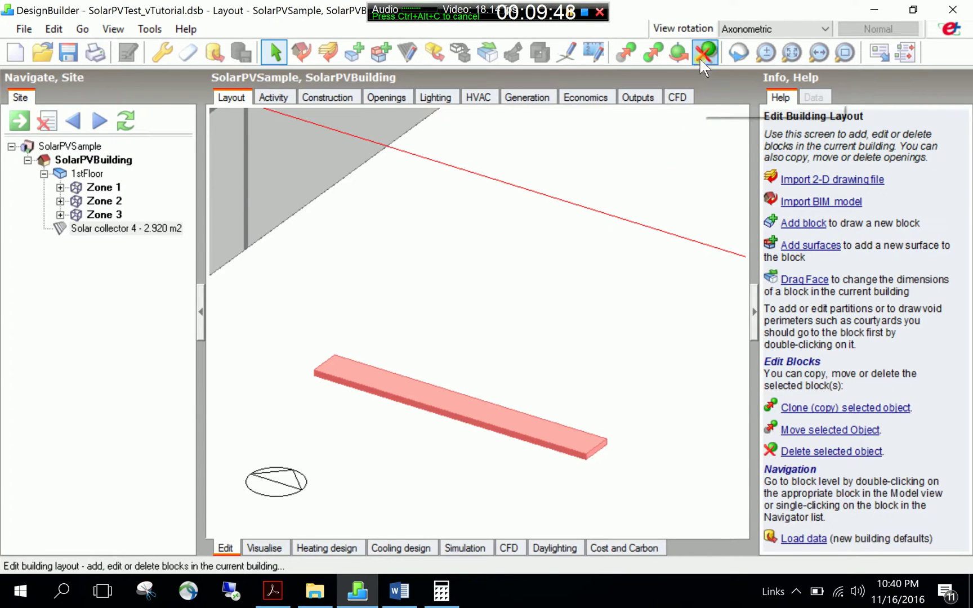
{"action": "left_click", "coordinate": [702, 57]}
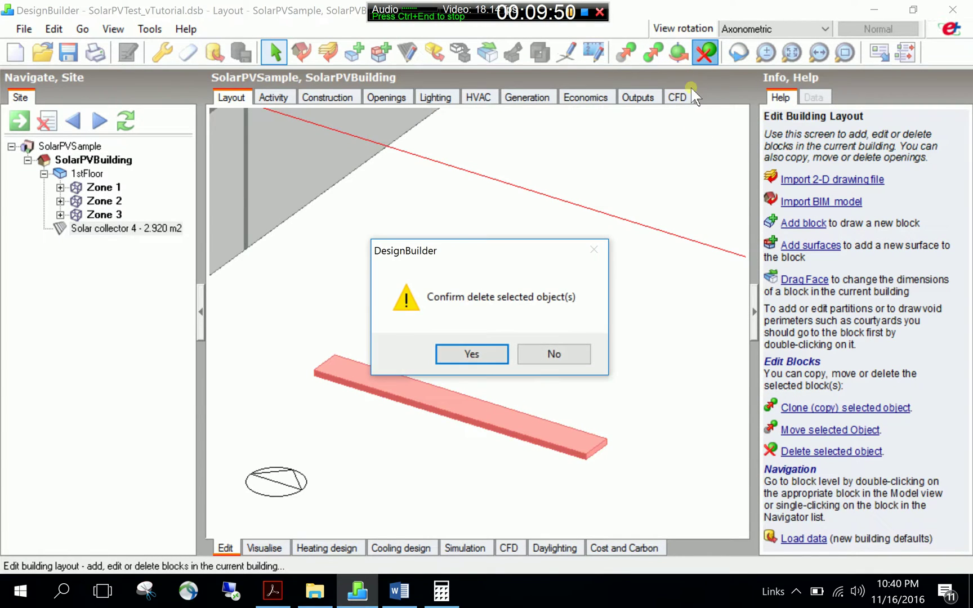
{"action": "left_click", "coordinate": [555, 354]}
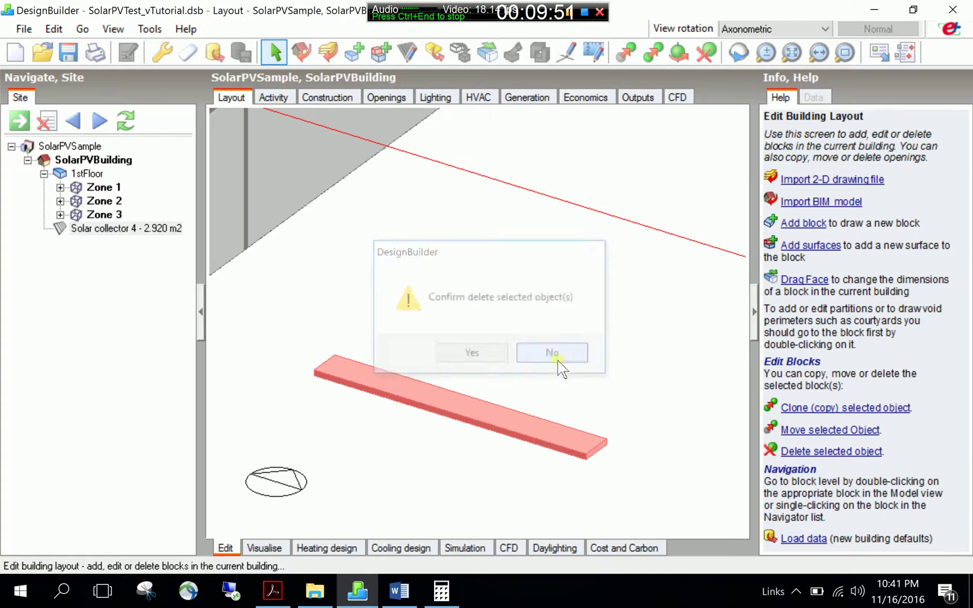
{"action": "left_click", "coordinate": [674, 53]}
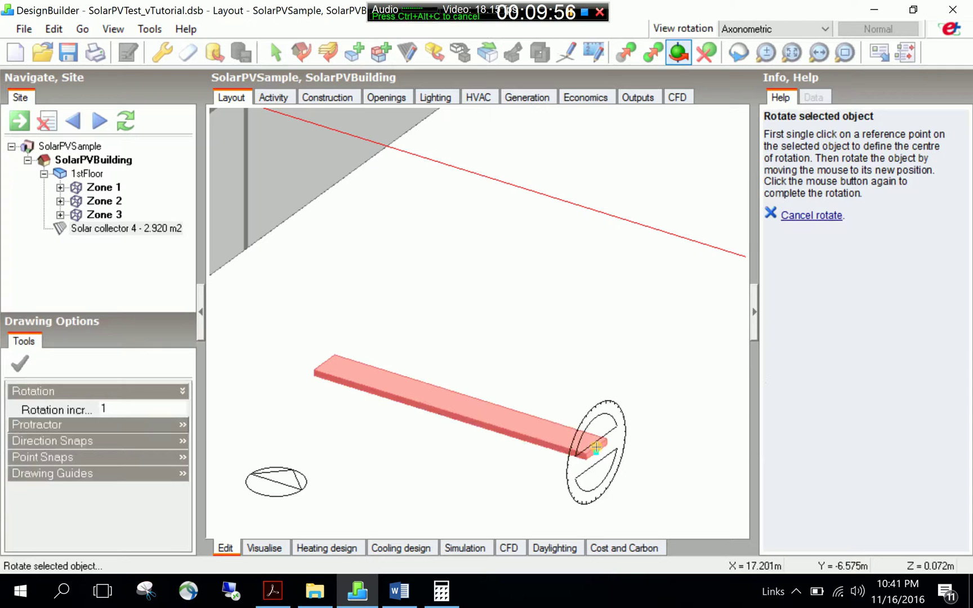
{"action": "left_click", "coordinate": [596, 446]}
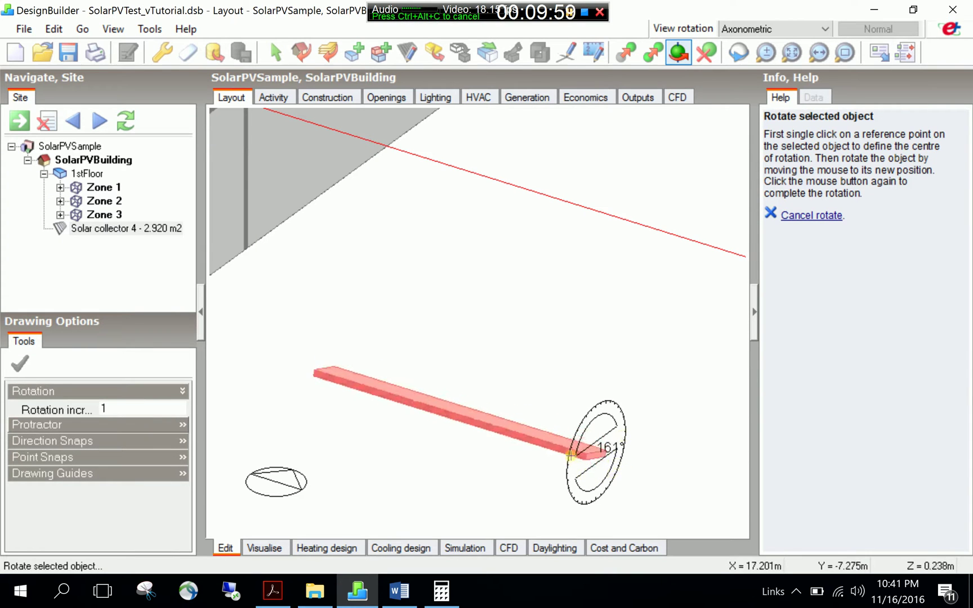
{"action": "type", "text": "27"}
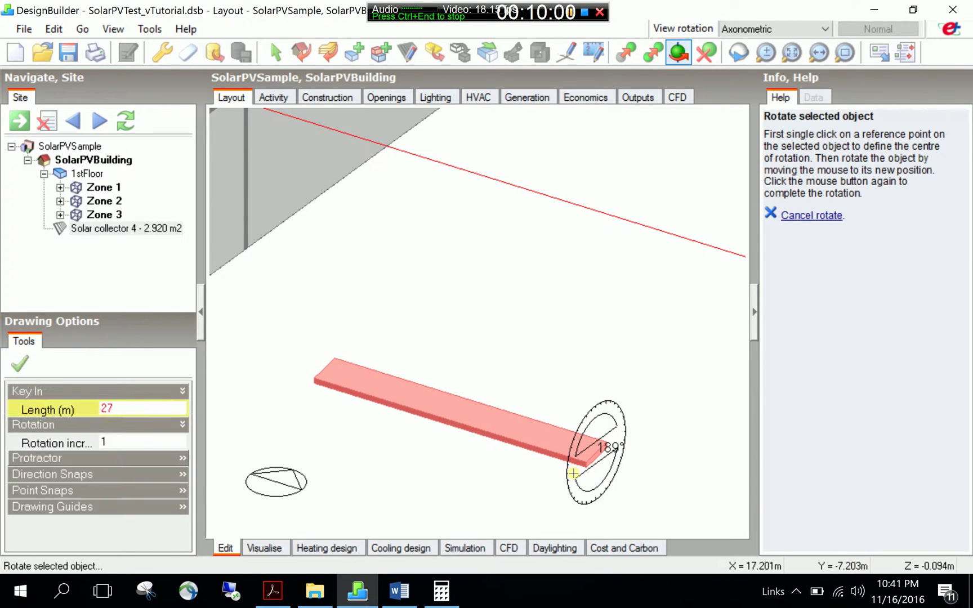
{"action": "key", "text": "Return"}
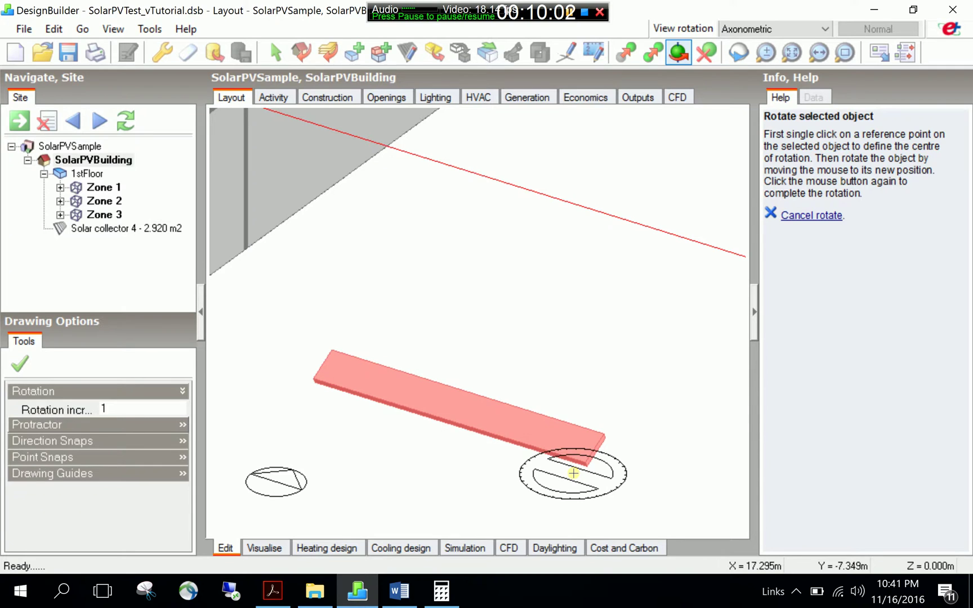
{"action": "left_click", "coordinate": [576, 469]}
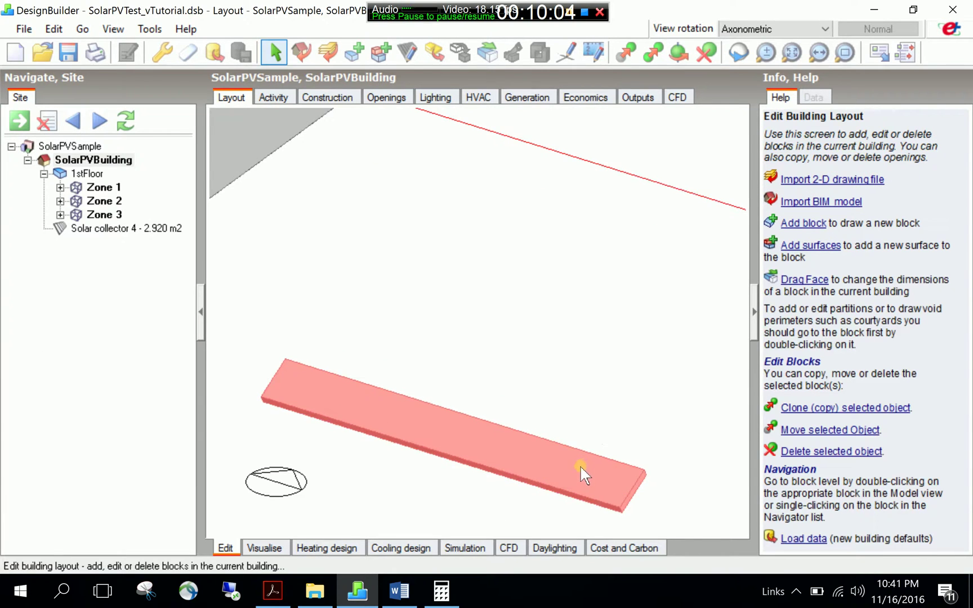
{"action": "scroll", "coordinate": [585, 478], "scroll_direction": "down", "scroll_amount": 2}
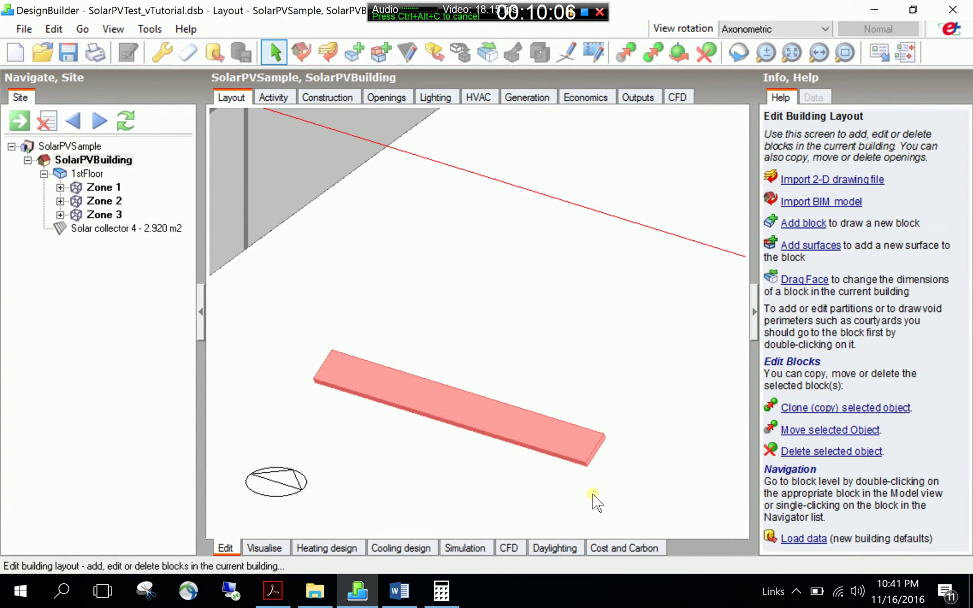
{"action": "left_click", "coordinate": [579, 459]}
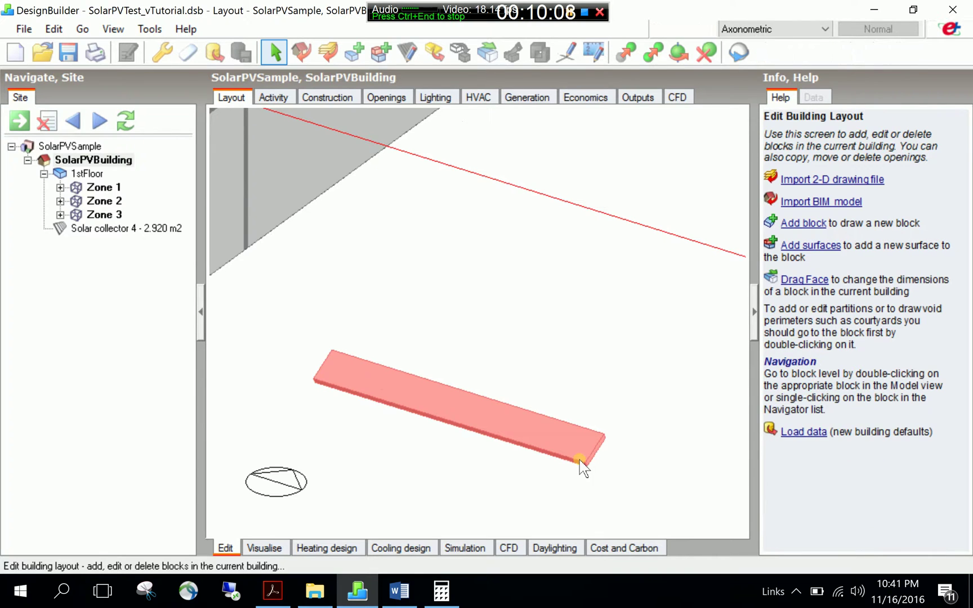
Move the tilted collector from the ground onto the roof, placing its lower front corner at the roof's nearest corner
{"action": "scroll", "coordinate": [565, 443], "scroll_direction": "down", "scroll_amount": 5}
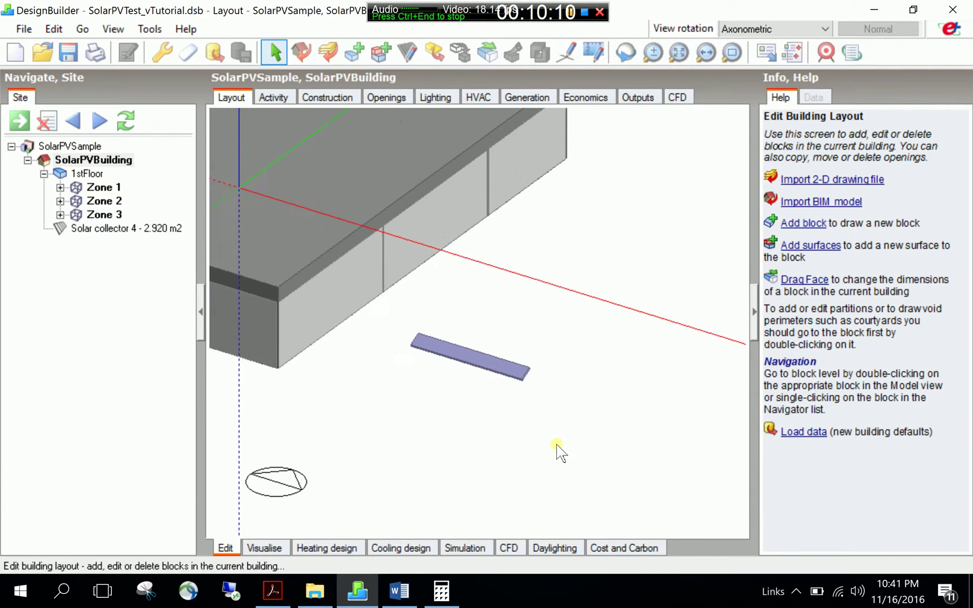
{"action": "scroll", "coordinate": [514, 438], "scroll_direction": "up", "scroll_amount": 1}
{"action": "scroll", "coordinate": [488, 383], "scroll_direction": "up", "scroll_amount": 1}
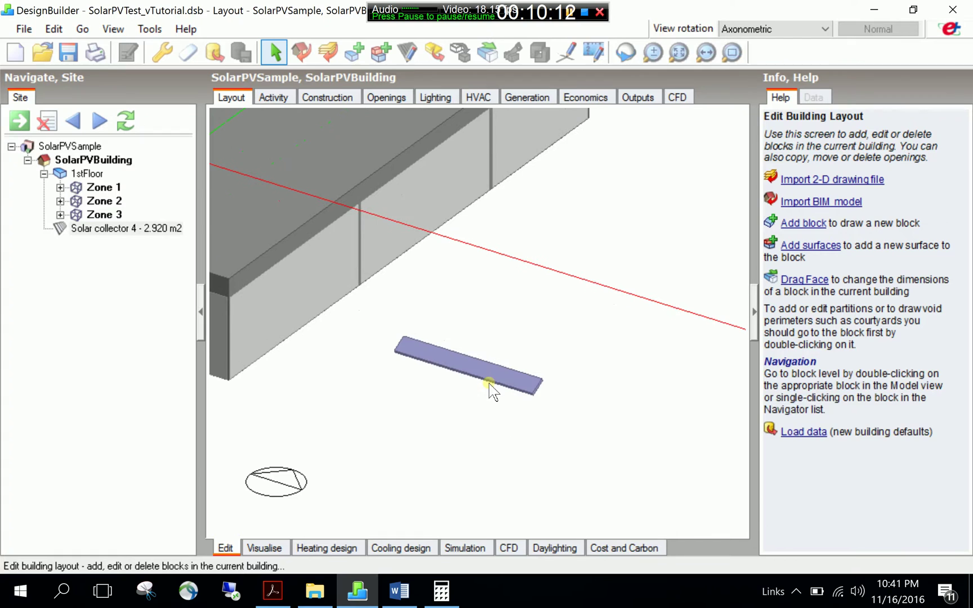
{"action": "left_click", "coordinate": [488, 383]}
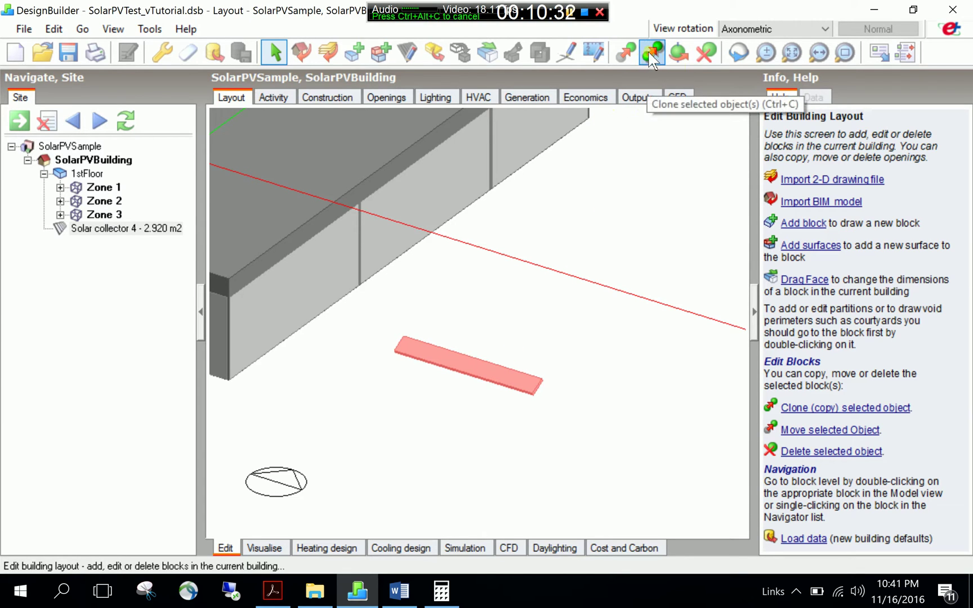
{"action": "left_click", "coordinate": [621, 52]}
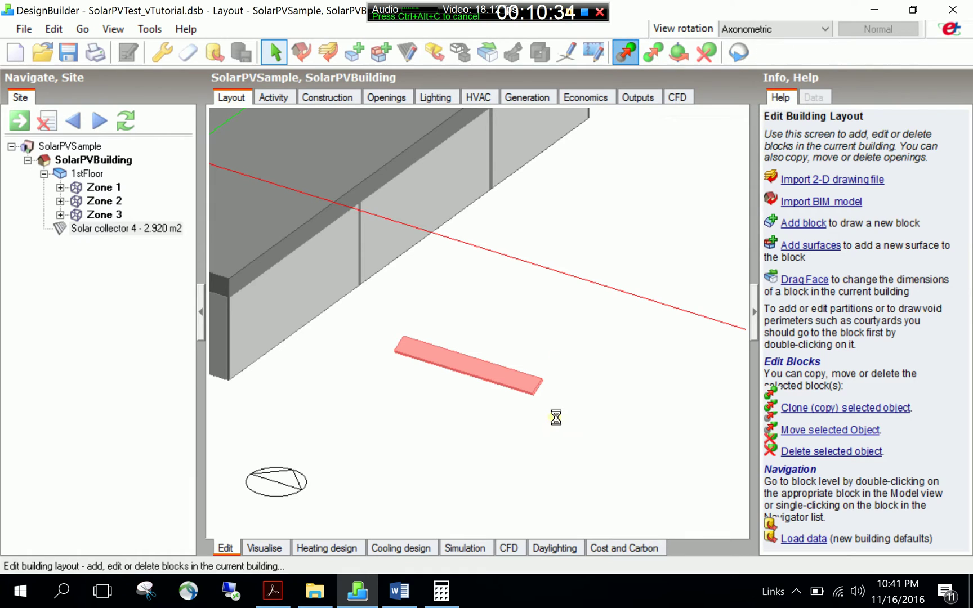
{"action": "scroll", "coordinate": [533, 407], "scroll_direction": "up", "scroll_amount": 5}
{"action": "scroll", "coordinate": [533, 407], "scroll_direction": "down", "scroll_amount": 5}
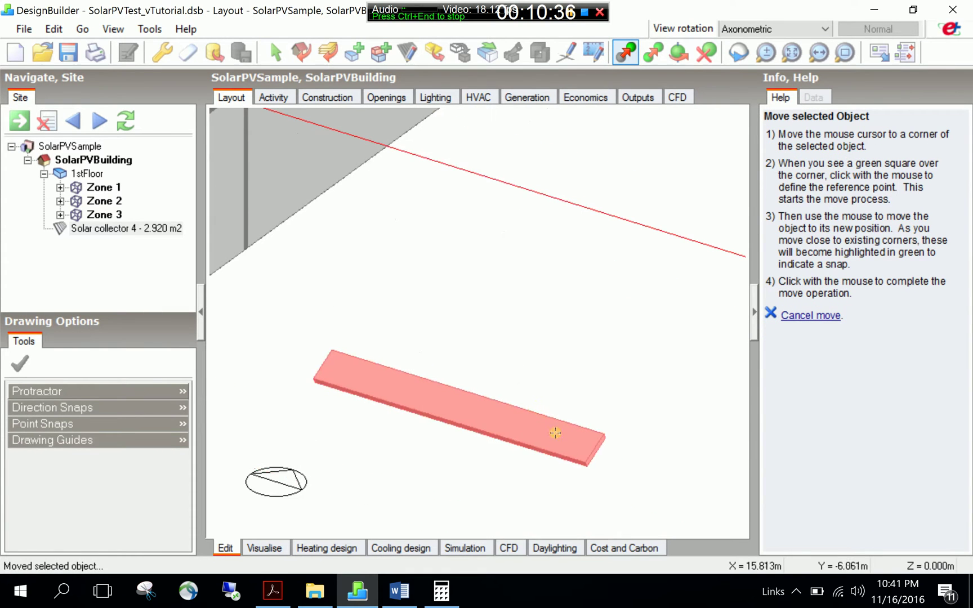
{"action": "left_click", "coordinate": [586, 465]}
{"action": "scroll", "coordinate": [551, 444], "scroll_direction": "down", "scroll_amount": 5}
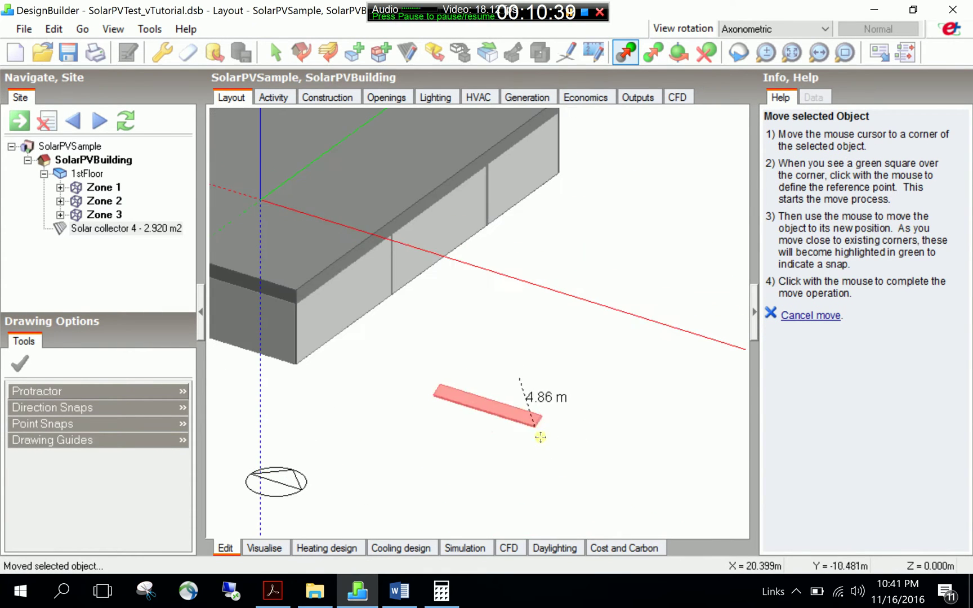
{"action": "scroll", "coordinate": [316, 304], "scroll_direction": "up", "scroll_amount": 5}
{"action": "left_click", "coordinate": [297, 283]}
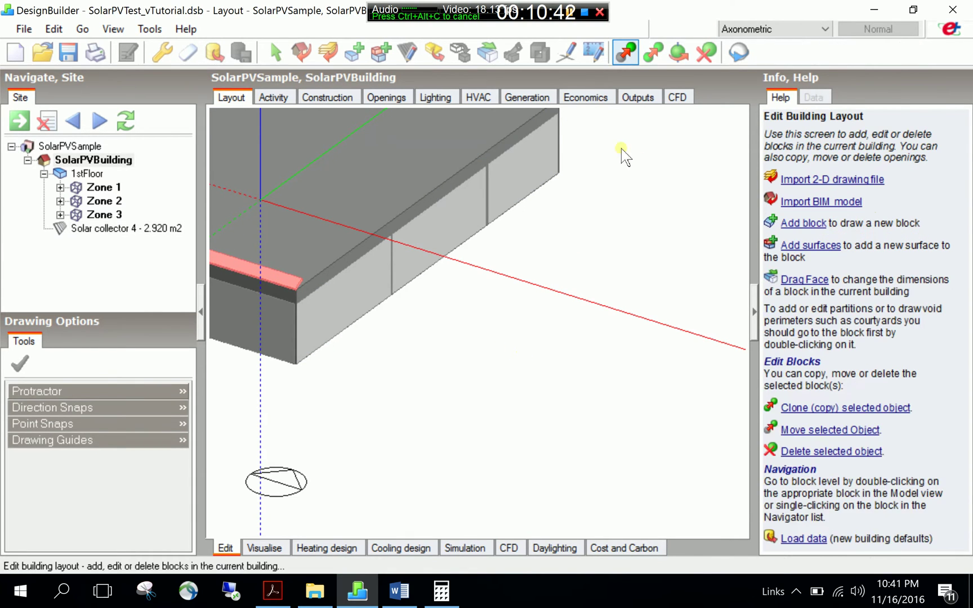
{"action": "left_click", "coordinate": [679, 52]}
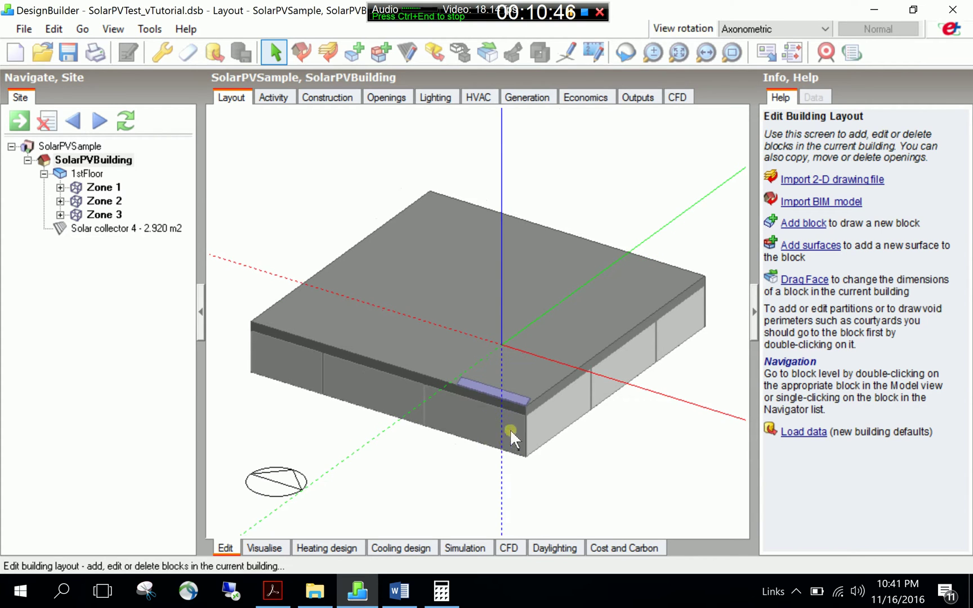
{"action": "scroll", "coordinate": [509, 435], "scroll_direction": "up", "scroll_amount": 1}
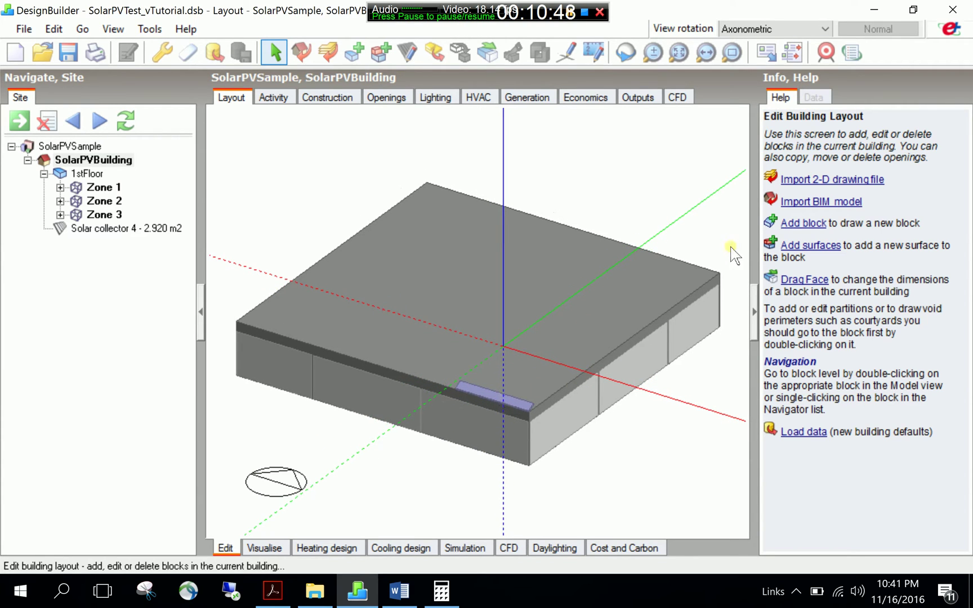